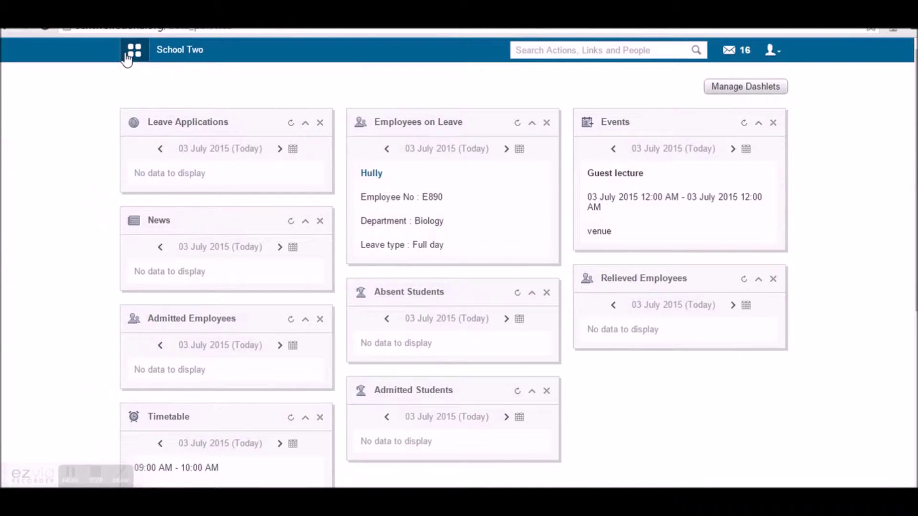
- Open the Parent Details custom report under Data and Reports and export it as CSV
click(129, 54)
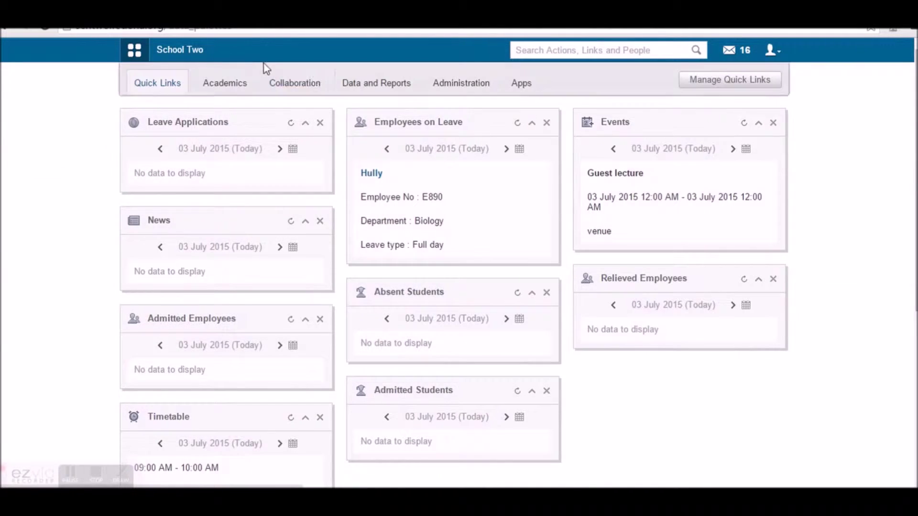
click(359, 84)
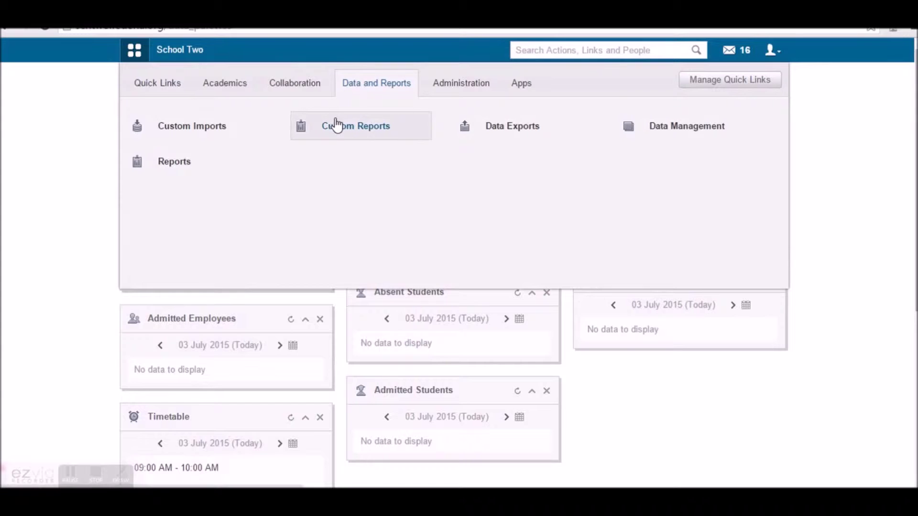
click(337, 126)
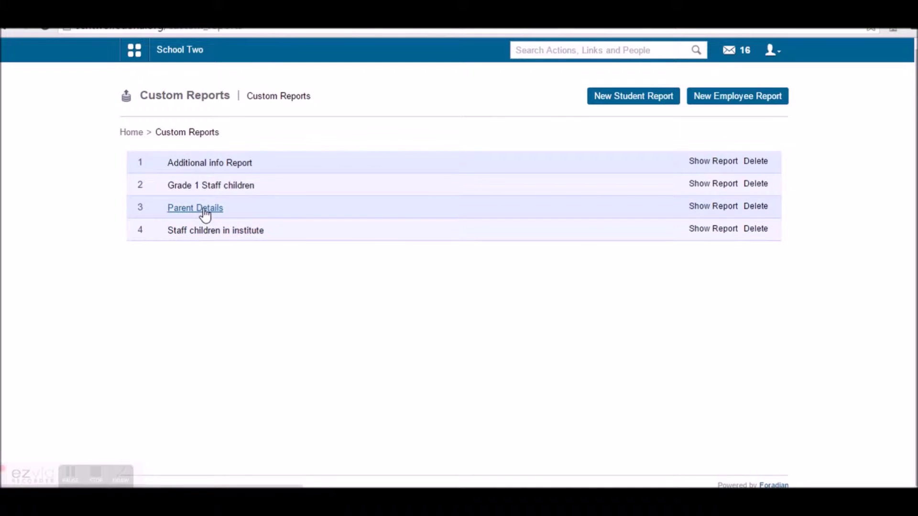
click(205, 210)
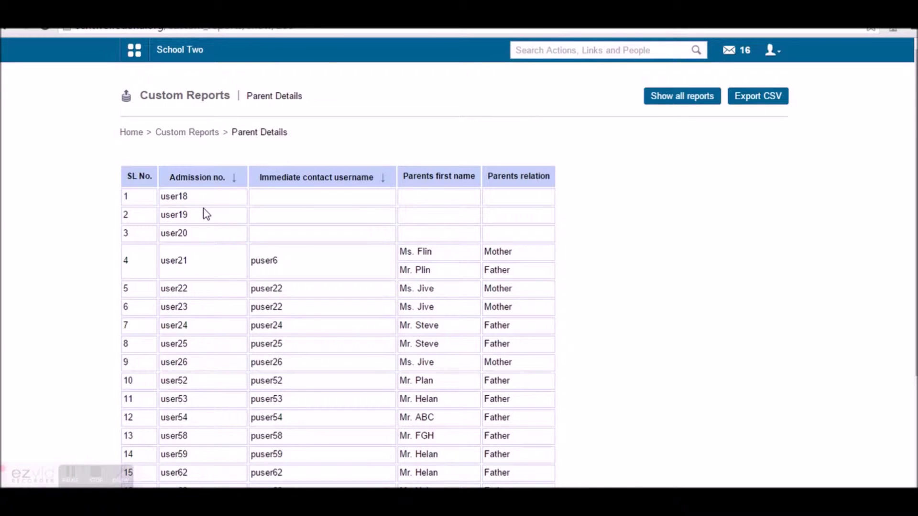
scroll(319, 312, down, 3)
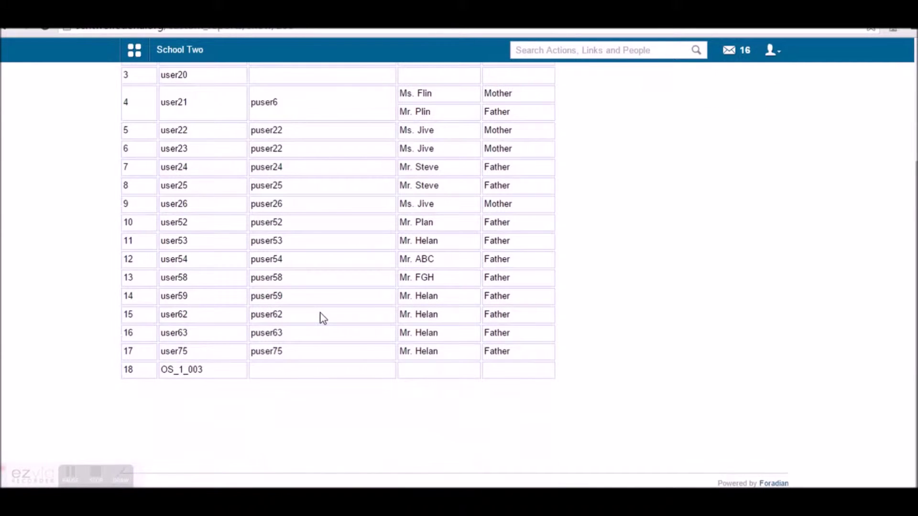
scroll(318, 308, up, 3)
click(761, 101)
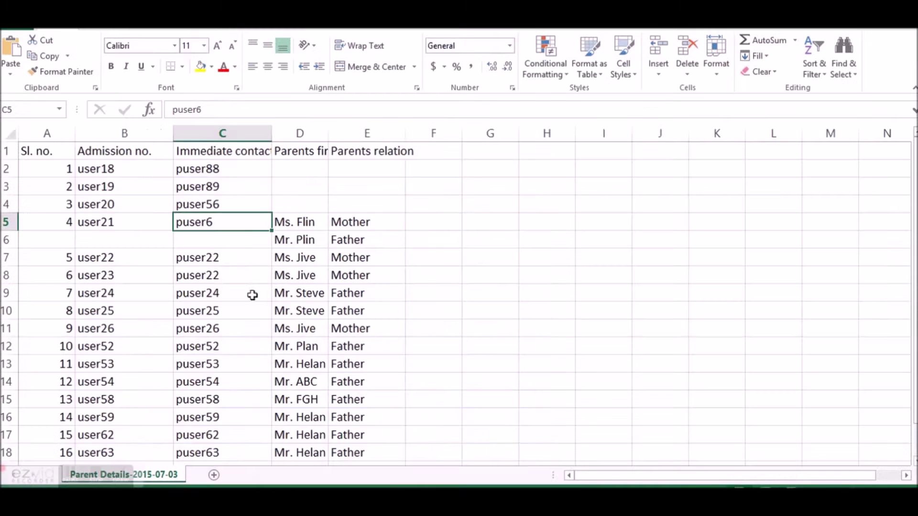
- Copy the immediate contact username from cell C5 of the exported Parent Details spreadsheet
click(411, 315)
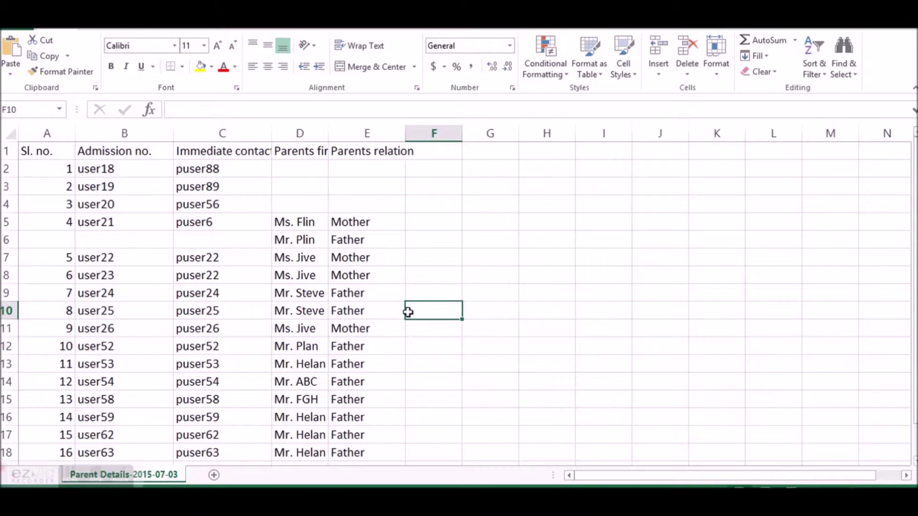
click(228, 226)
double_click(227, 225)
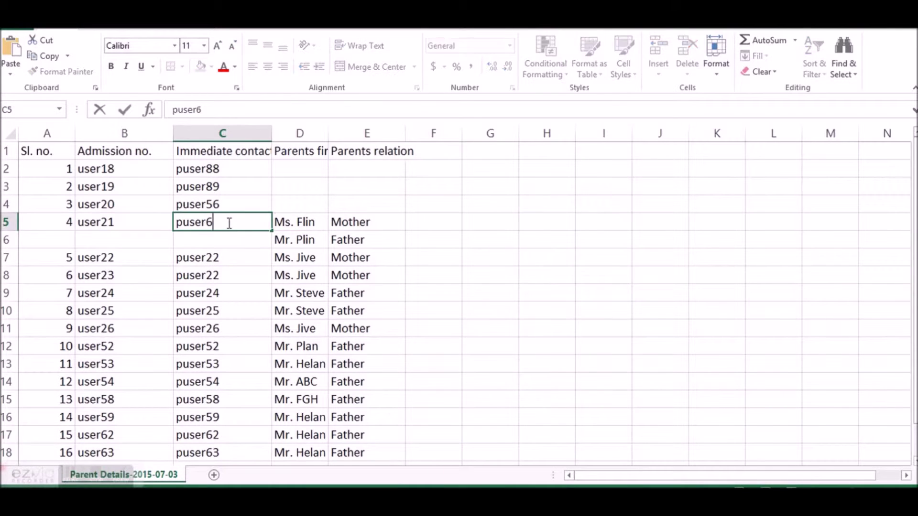
double_click(229, 223)
key(ctrl+c)
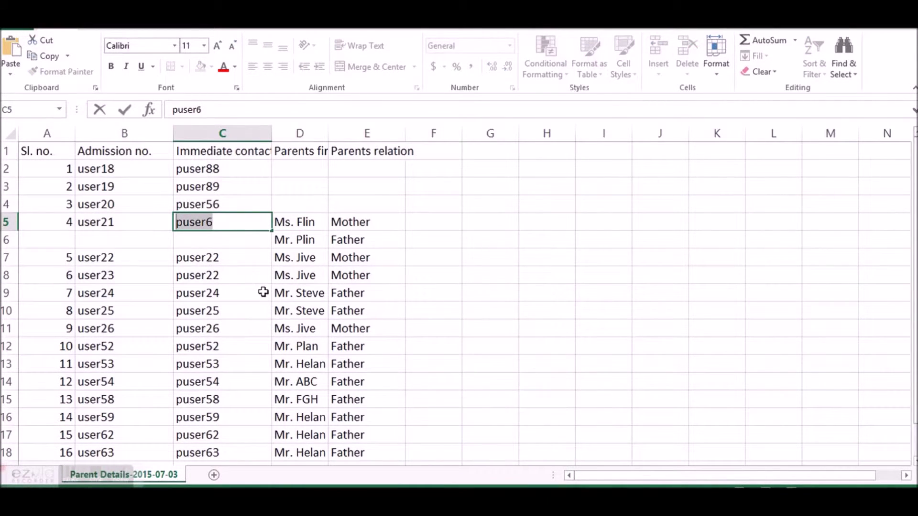
- Back in the browser, replace the admin session with a parent login using the copied username and the account password, declining to save it
click(182, 501)
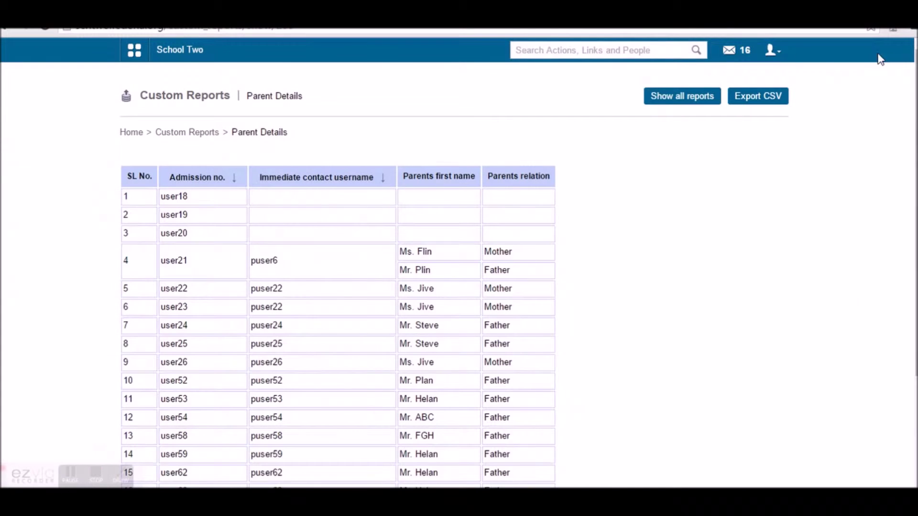
click(775, 52)
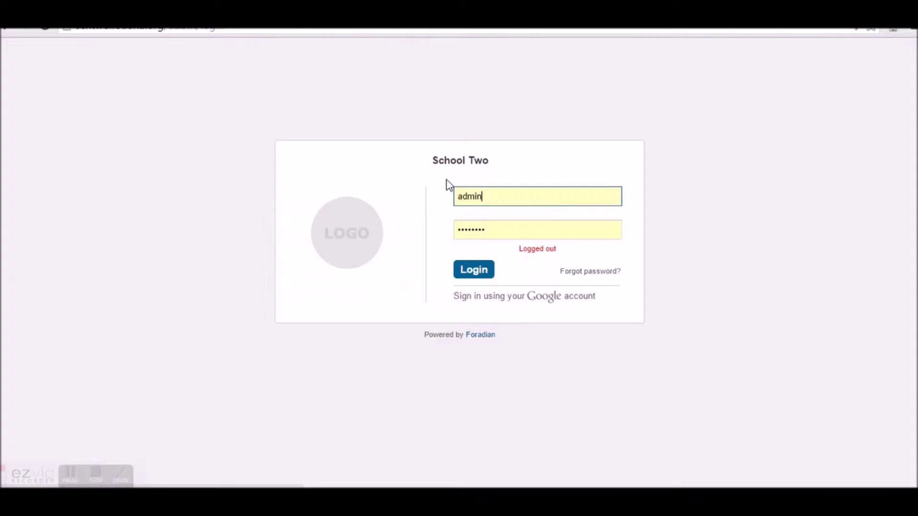
double_click(467, 197)
key(ctrl+v)
key(Tab)
text(*********)
key(Return)
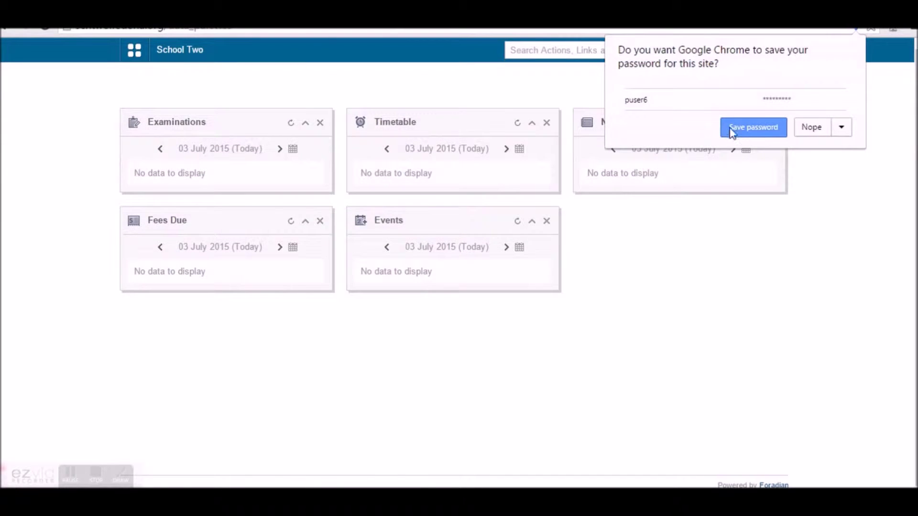
click(798, 130)
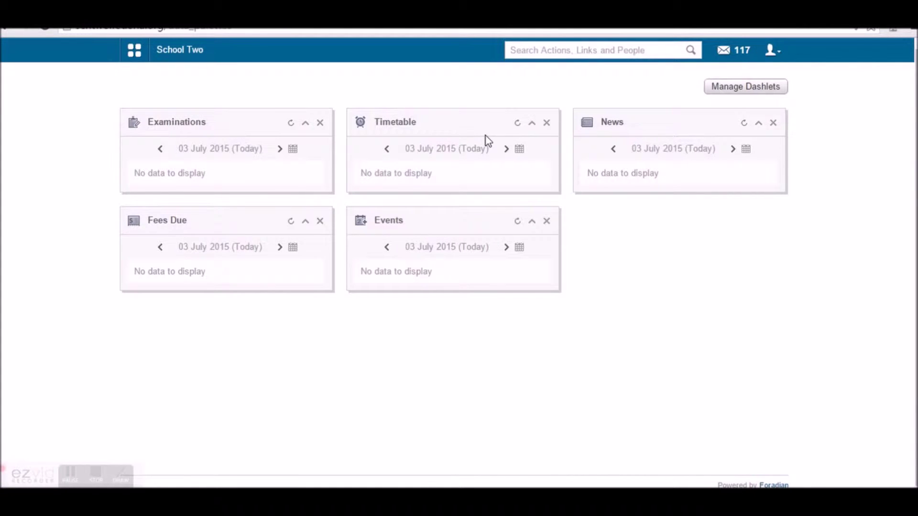
- Advance the Timetable dashlet to 05 July 2015 and view the dashlets available under Manage Dashlets
click(506, 151)
click(507, 152)
click(520, 149)
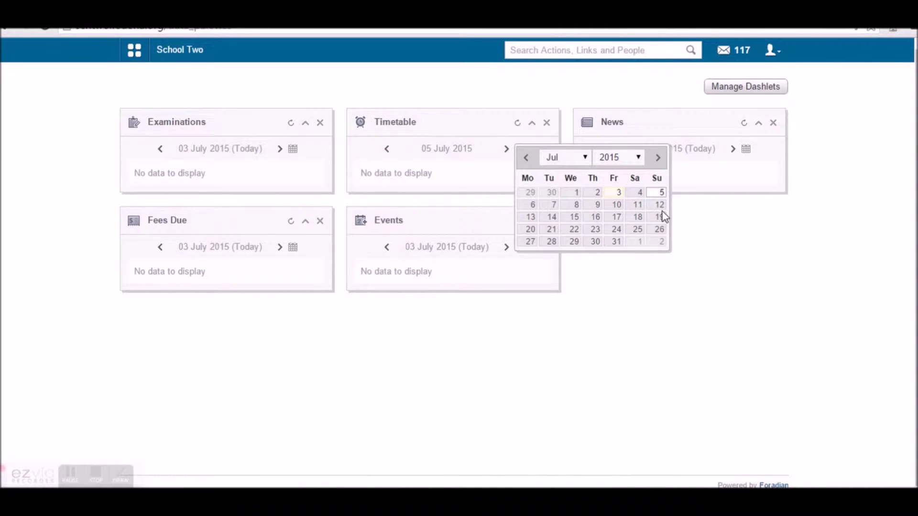
click(745, 89)
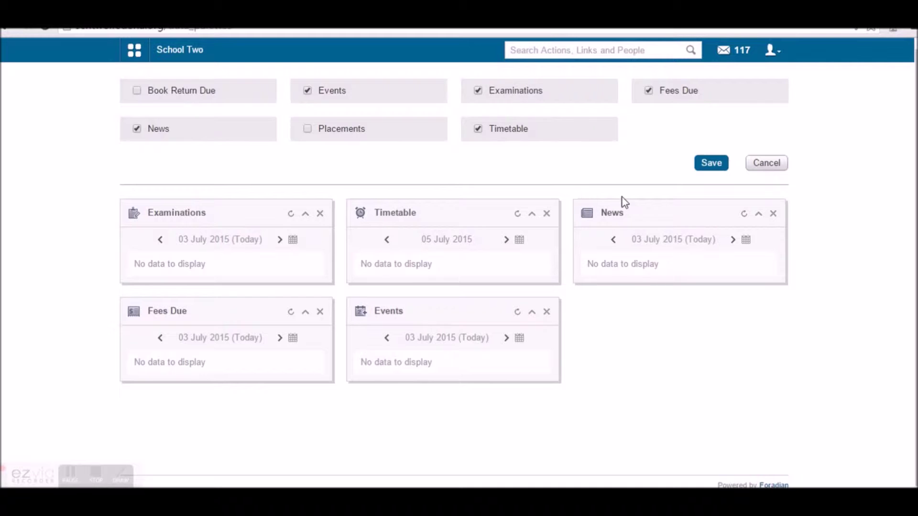
- Look through the Academics and Collaboration modules available to the parent account
click(136, 53)
click(235, 92)
click(288, 92)
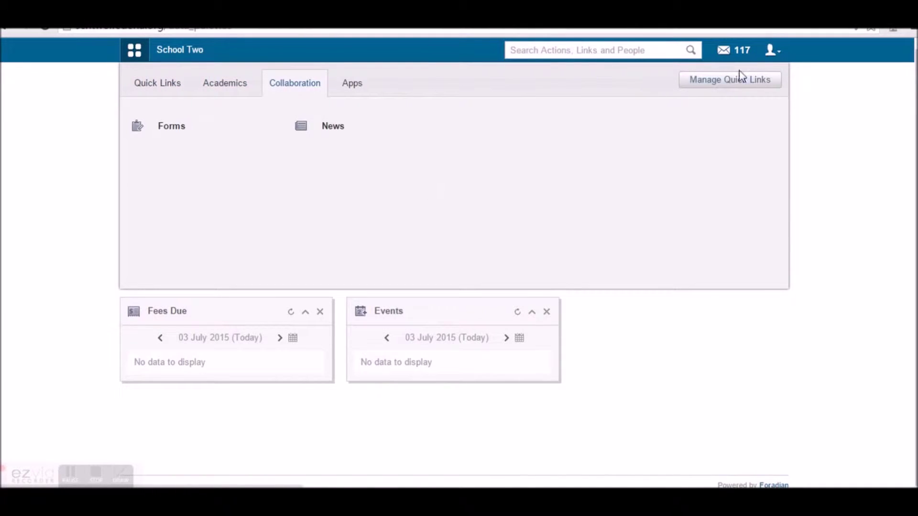
- Switch the parent account to the student listed directly below the current one and check which student is active
click(781, 56)
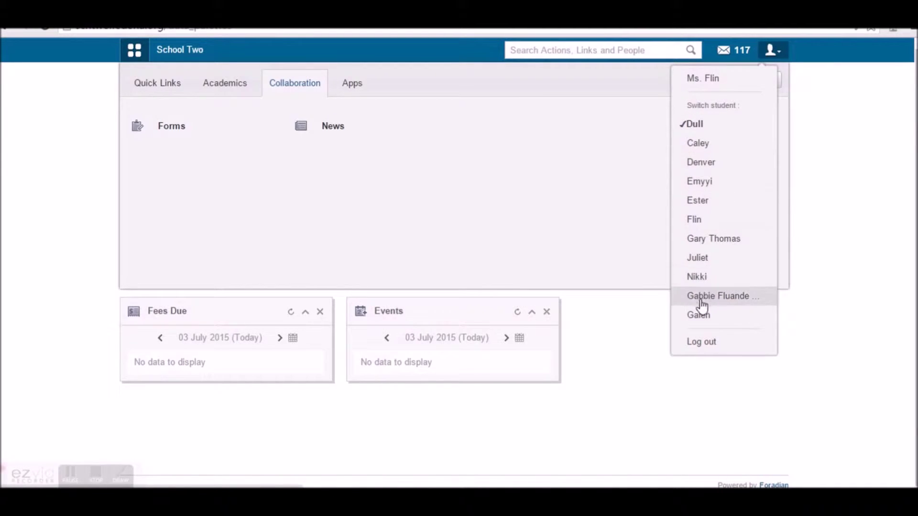
click(699, 144)
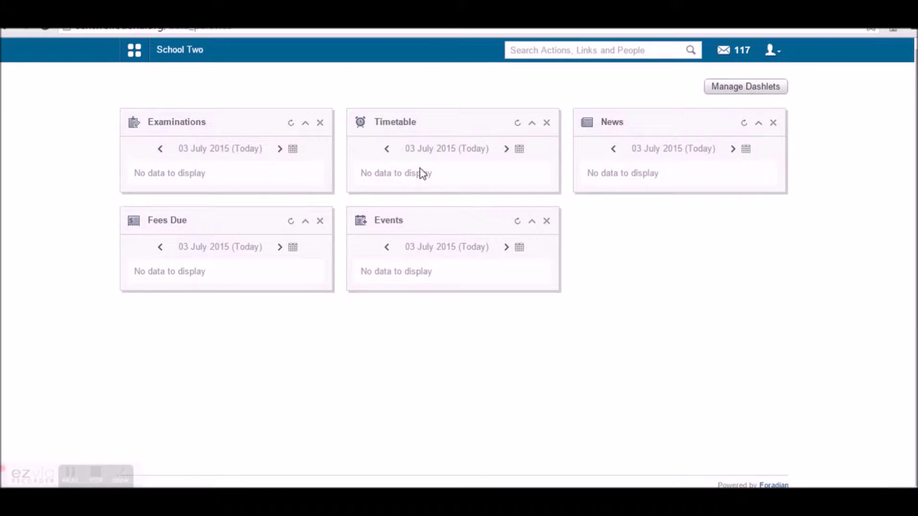
click(134, 50)
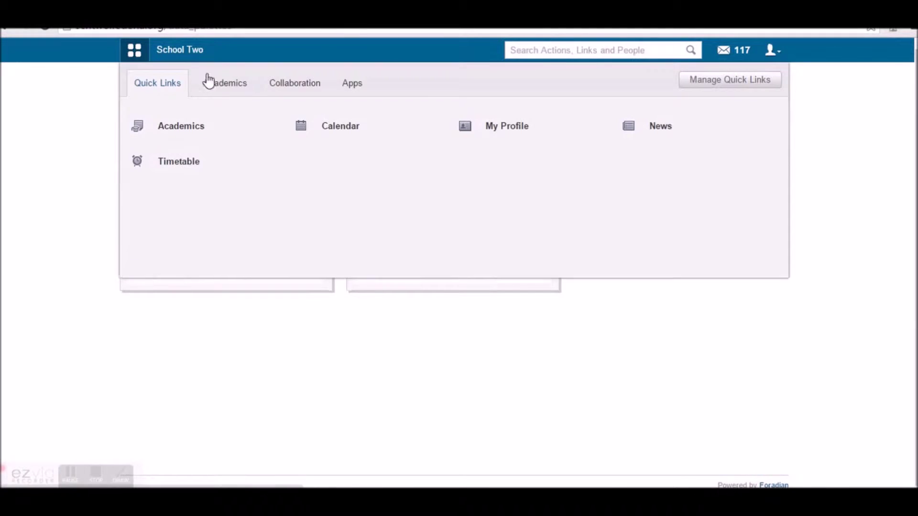
click(227, 92)
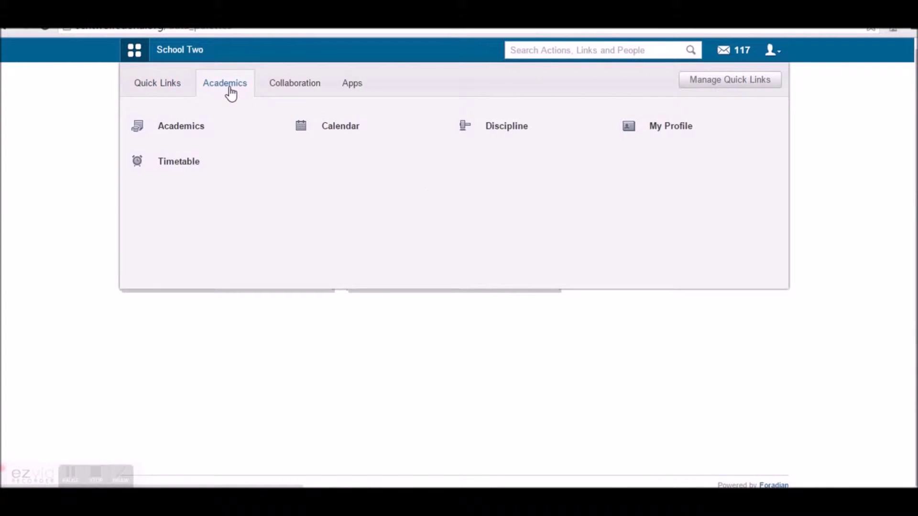
click(772, 50)
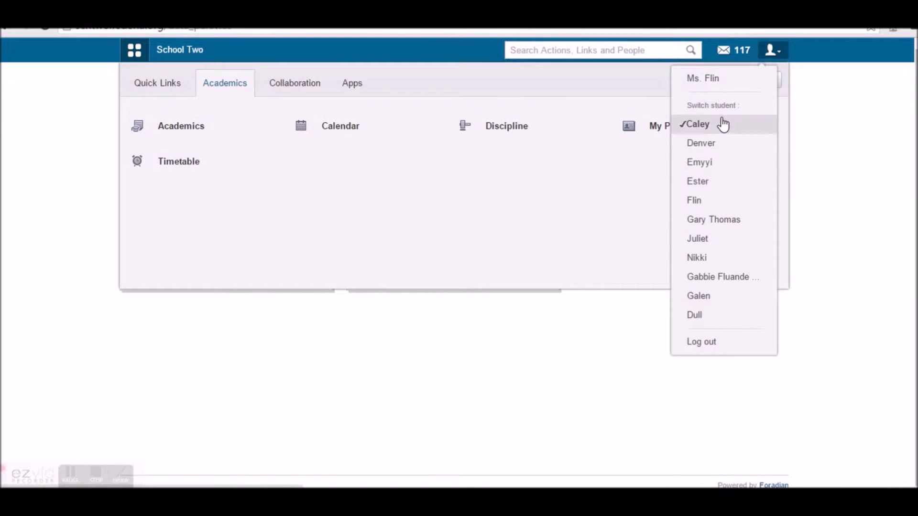
click(426, 334)
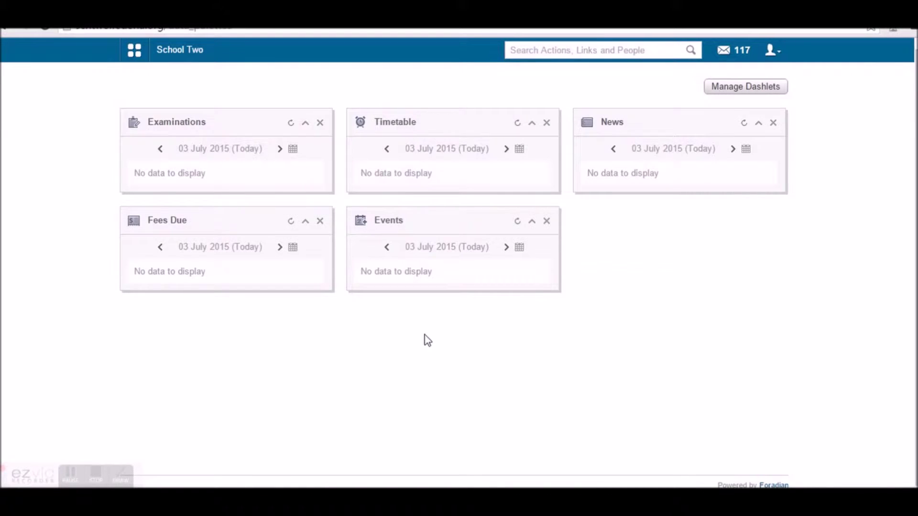
- Open the academic reports center for the currently selected student
click(136, 57)
click(217, 86)
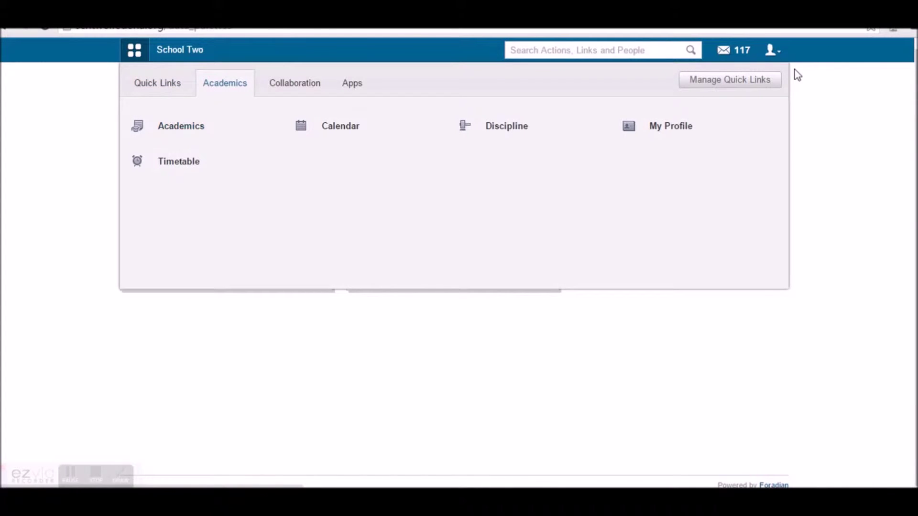
click(774, 55)
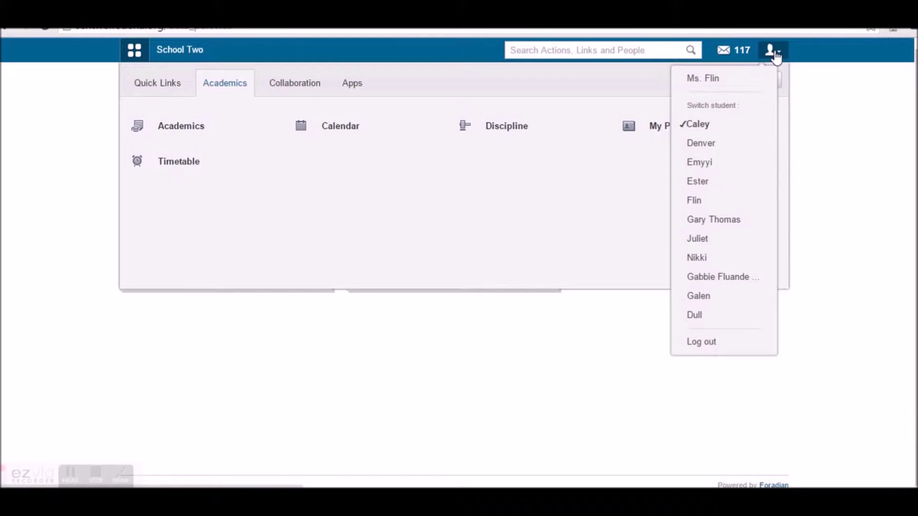
click(200, 138)
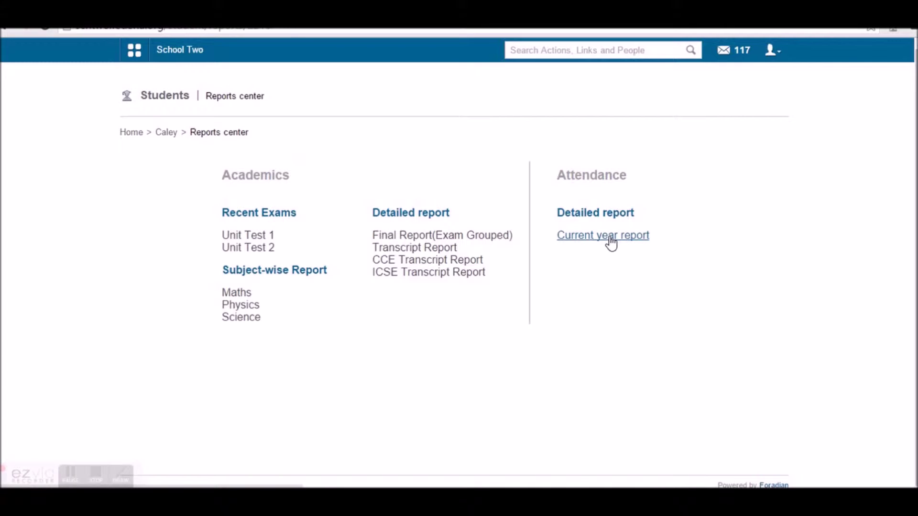
- Open the student's Unit Test 1 report and review the marks table, remarks and class-average chart
click(259, 239)
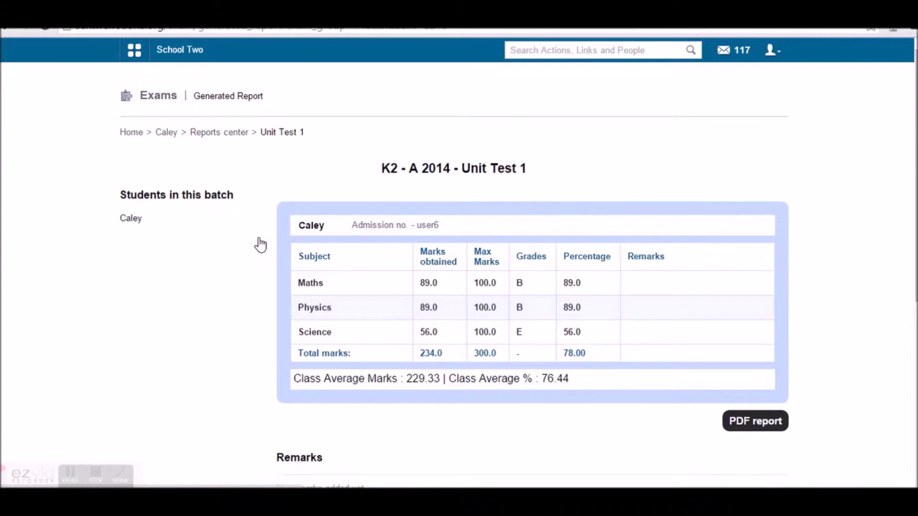
scroll(915, 199, down, 1)
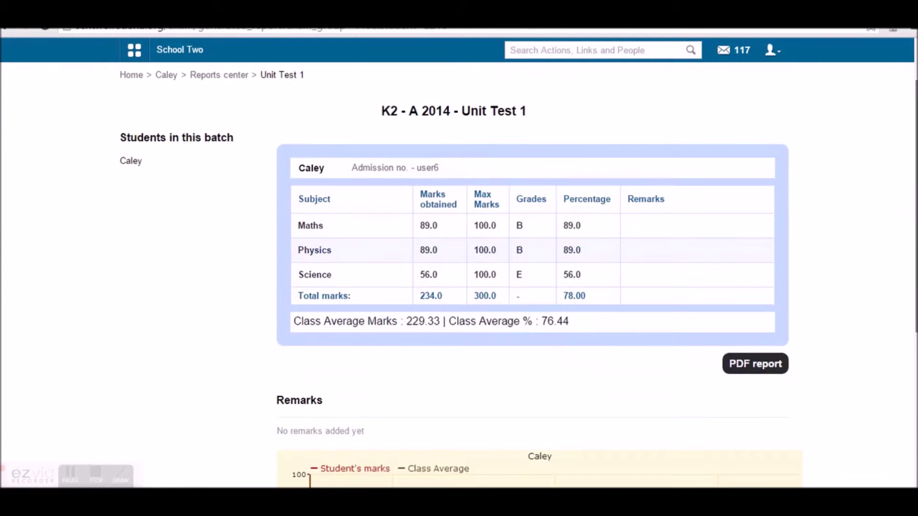
scroll(915, 198, down, 3)
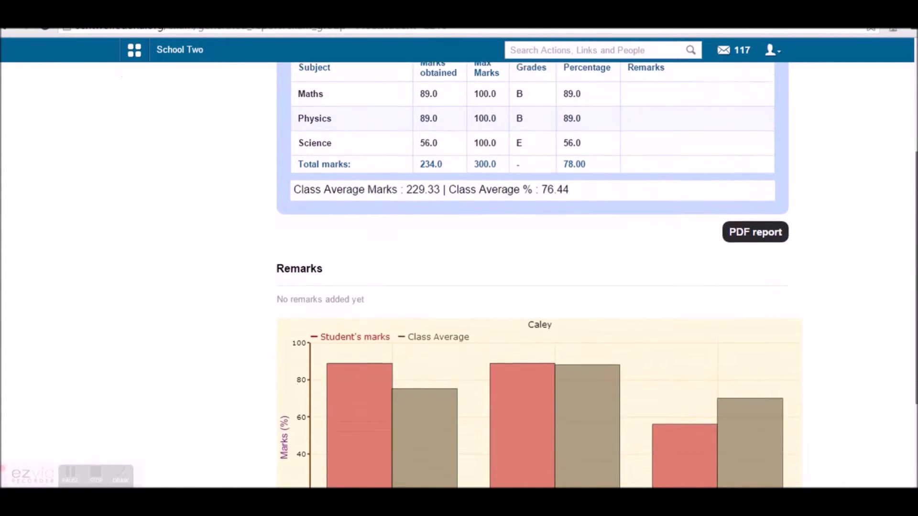
scroll(539, 268, down, 3)
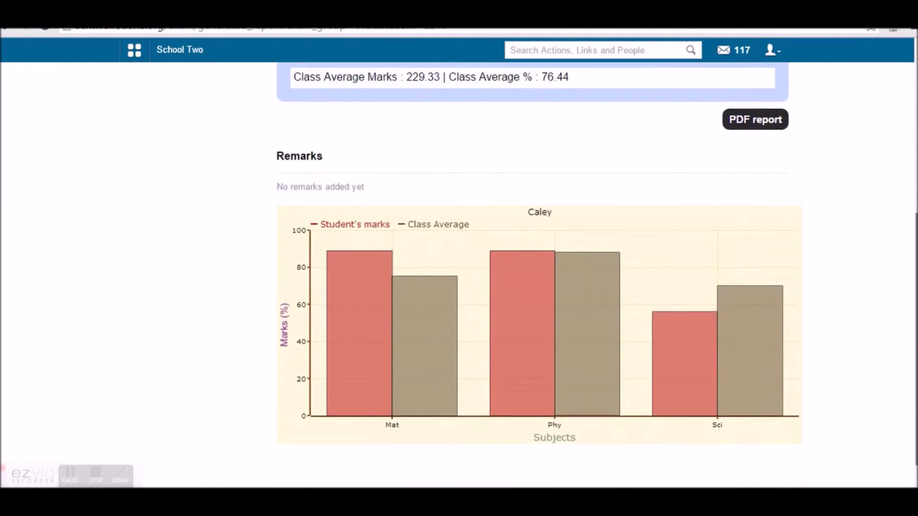
scroll(913, 199, up, 6)
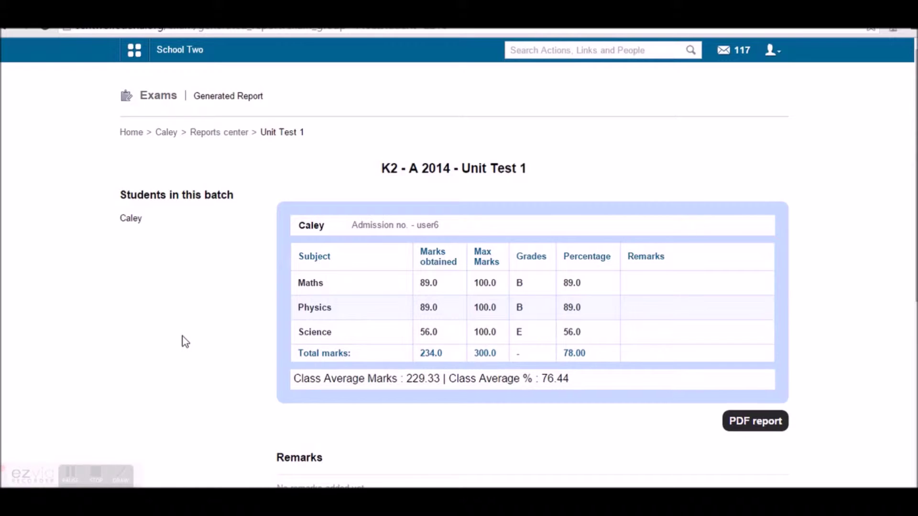
- Return to the reports center and open the Maths subject-wise report
key(alt+Left)
click(271, 249)
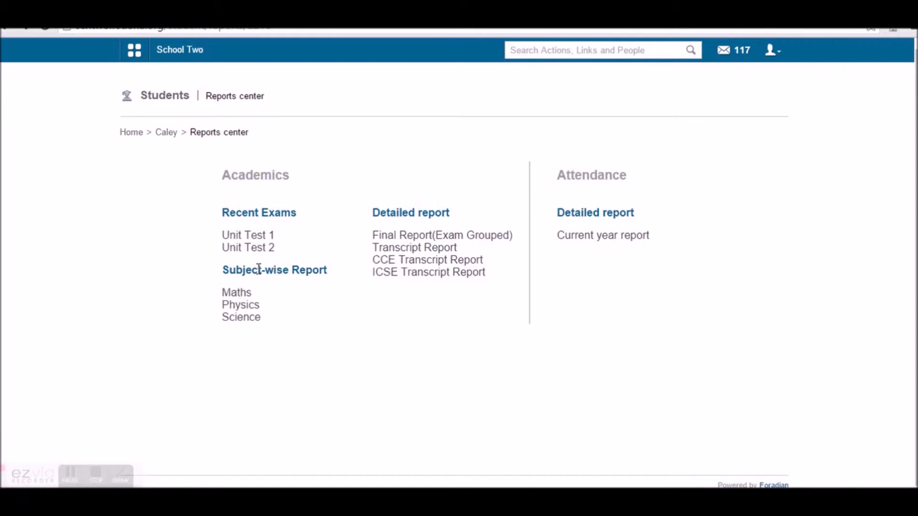
click(230, 294)
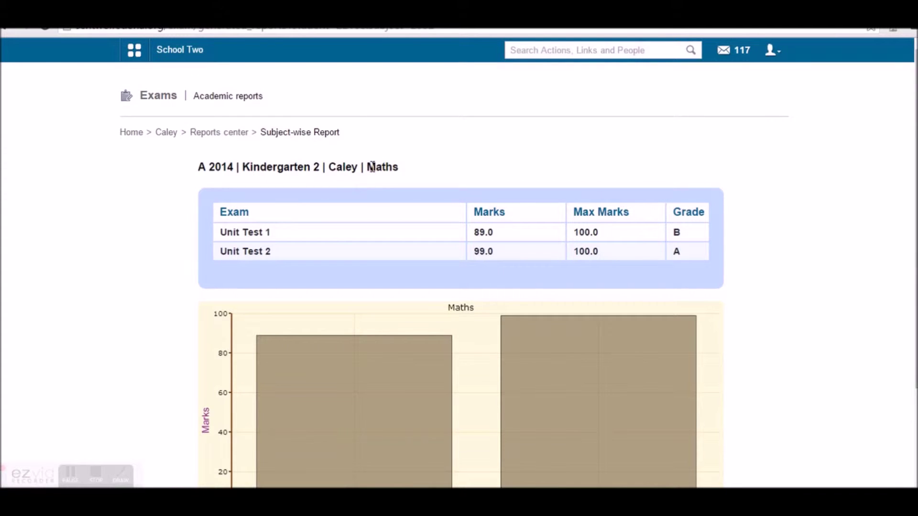
- Open the current year attendance report from the reports center, display it in Overall mode, and review the working-day and attendance totals
click(210, 136)
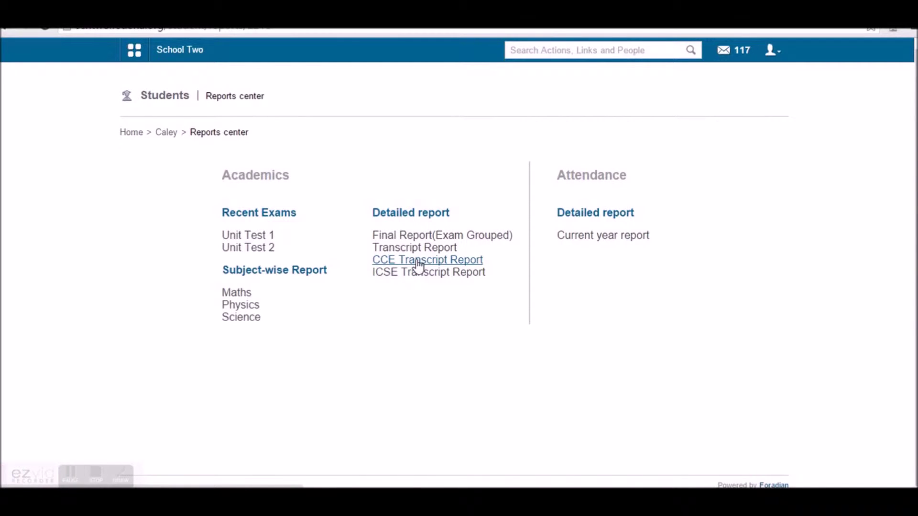
click(589, 239)
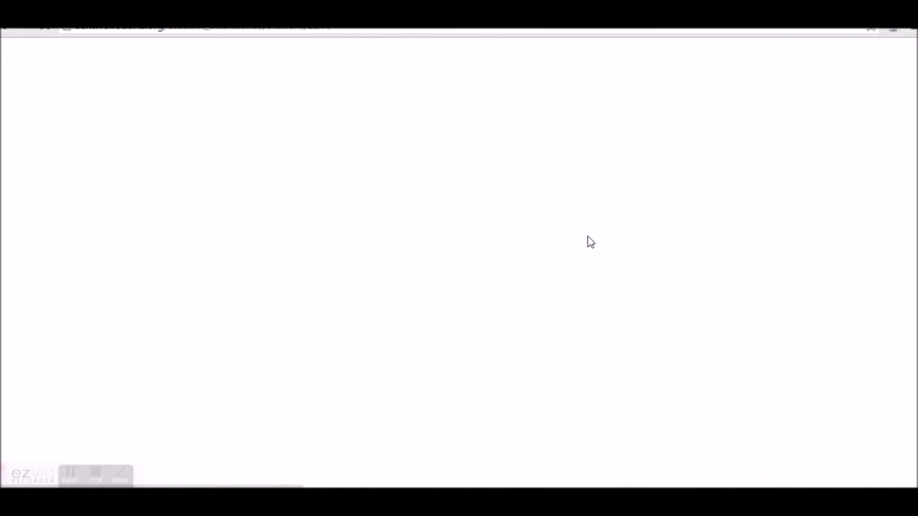
click(497, 237)
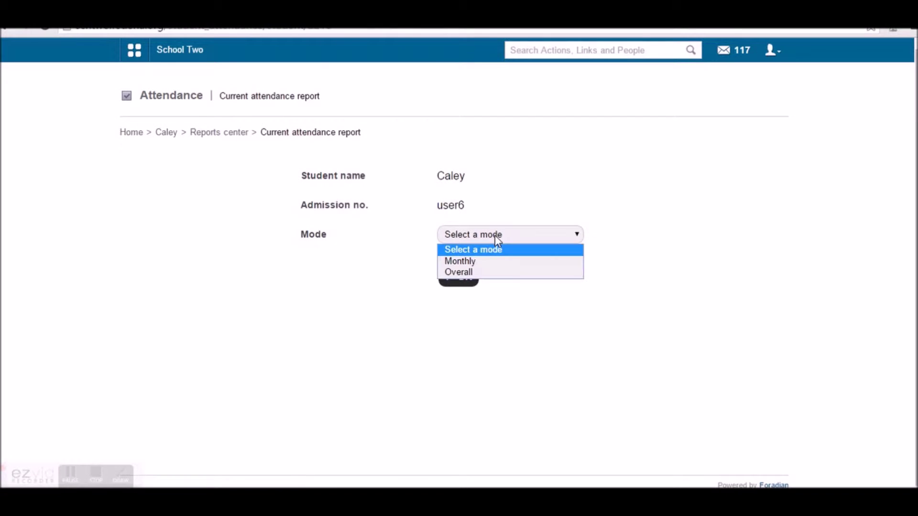
click(483, 270)
click(462, 283)
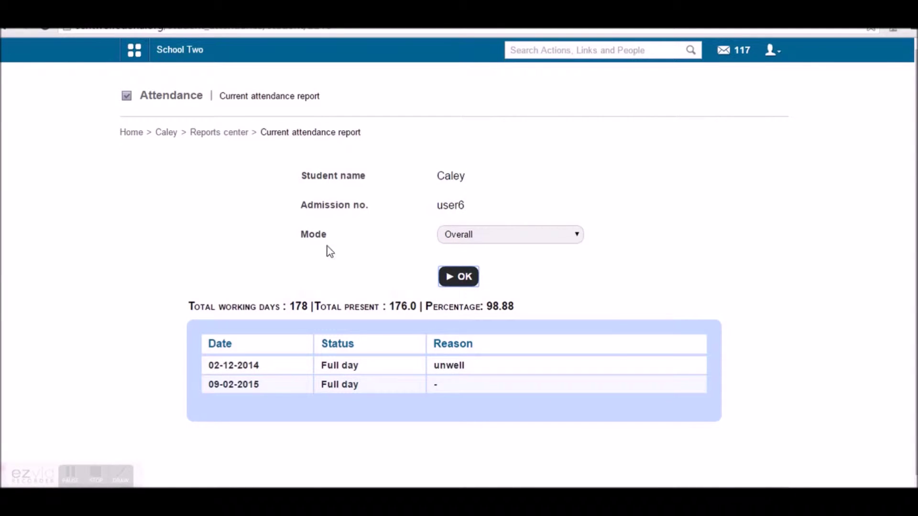
drag(308, 306, 183, 313)
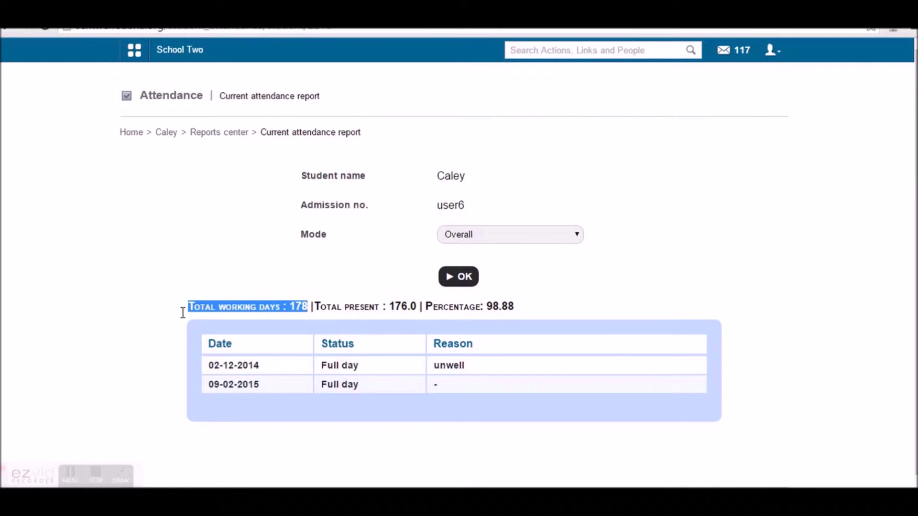
drag(313, 306, 421, 307)
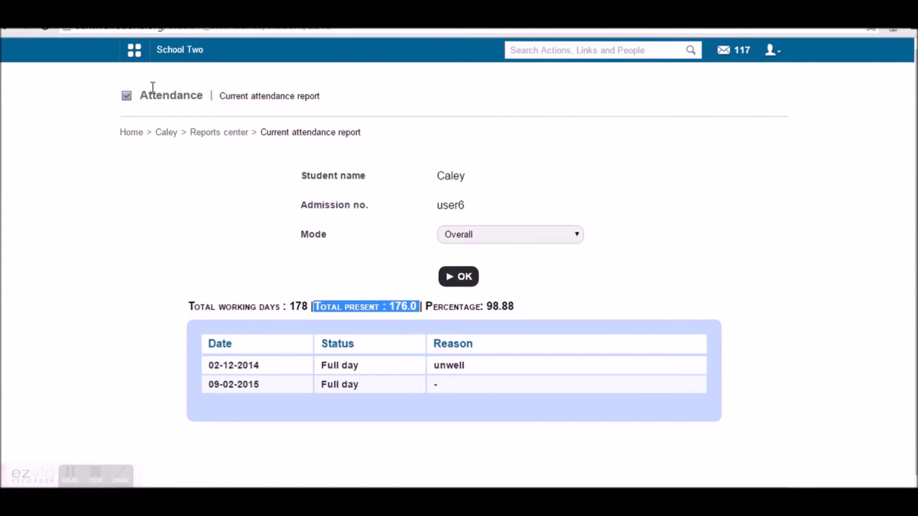
- Open the academic calendar, check which student is active, and view the holiday entry on 1 July 2015
click(143, 60)
click(215, 84)
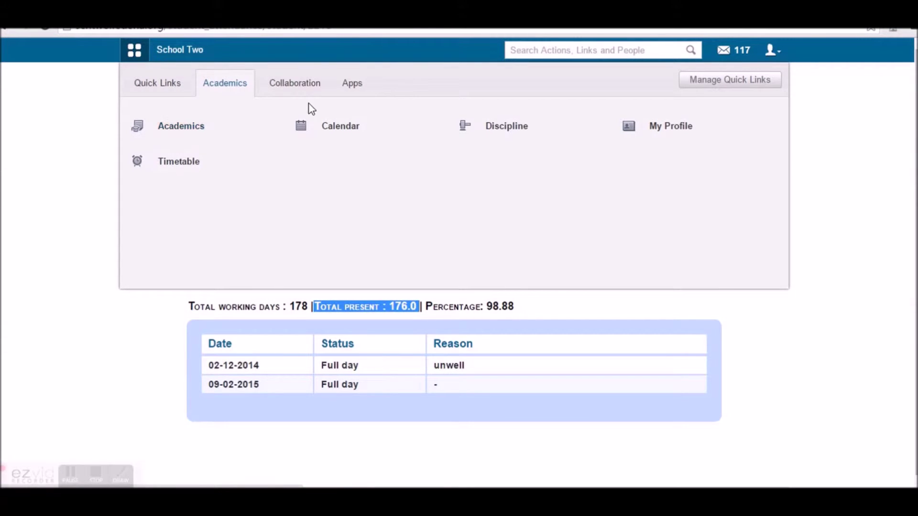
click(344, 125)
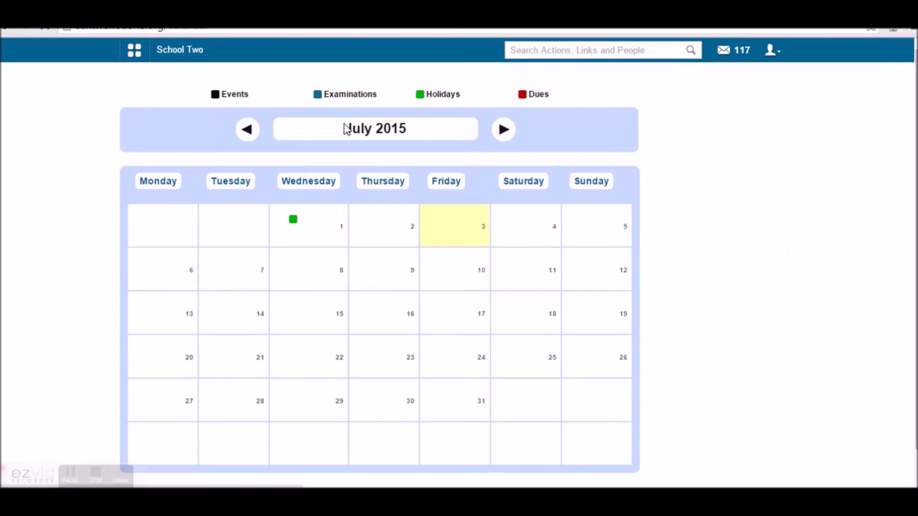
click(773, 52)
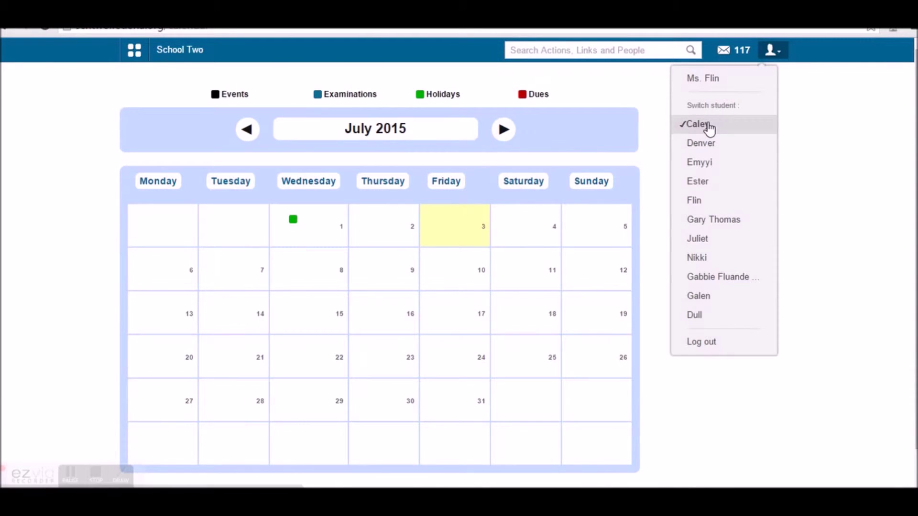
click(382, 270)
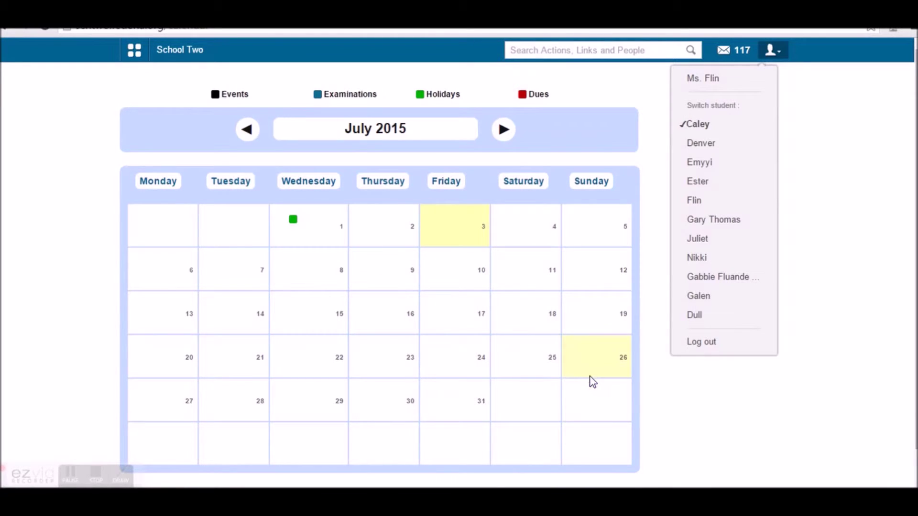
click(293, 220)
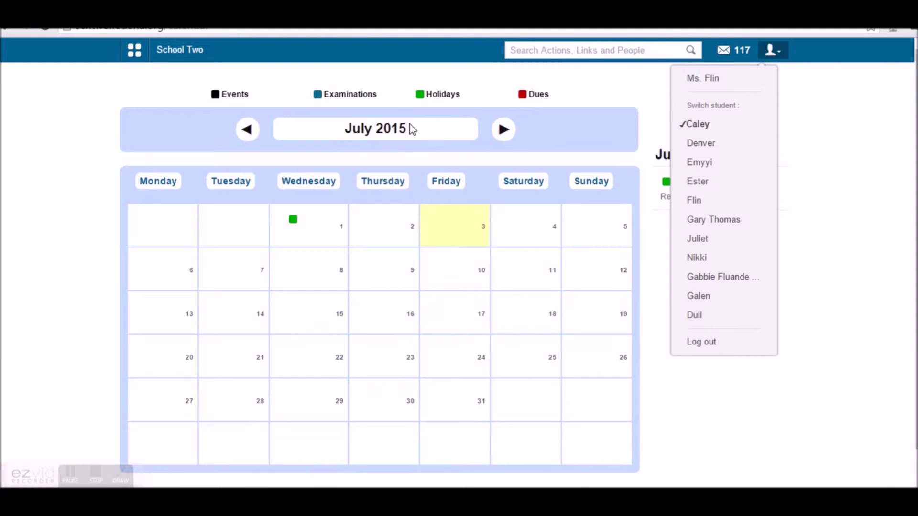
- Advance the calendar month by month to December 2015
click(506, 135)
click(506, 135)
click(506, 135)
click(506, 135)
click(506, 135)
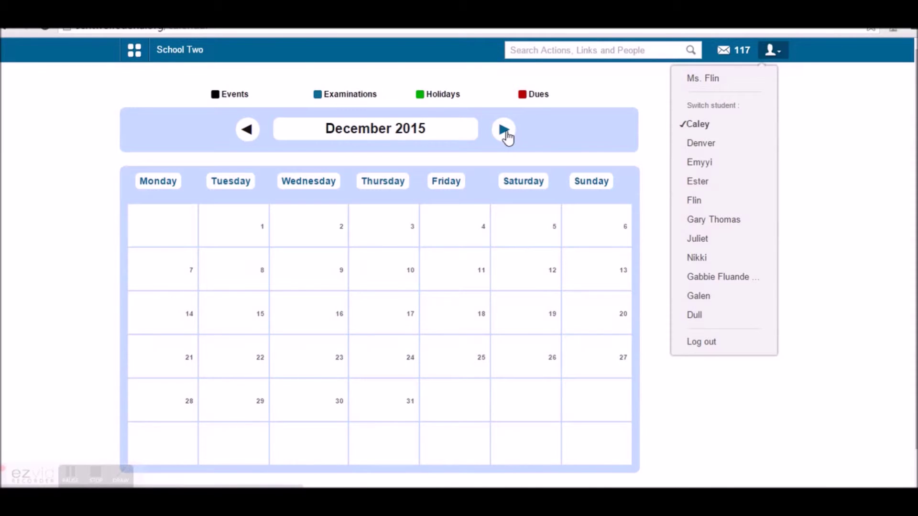
- Open the discipline complaint "Disturbing other students in Class" and review its details, comments and the student it concerns
click(135, 50)
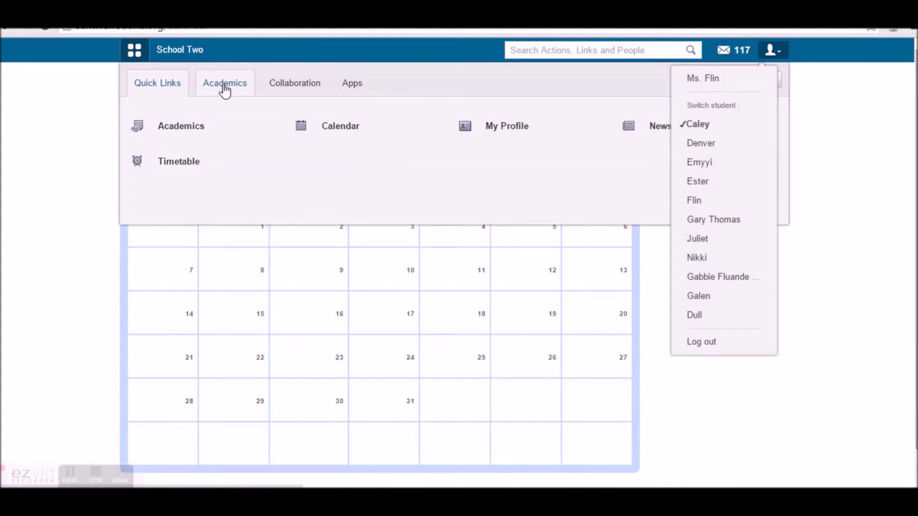
click(223, 88)
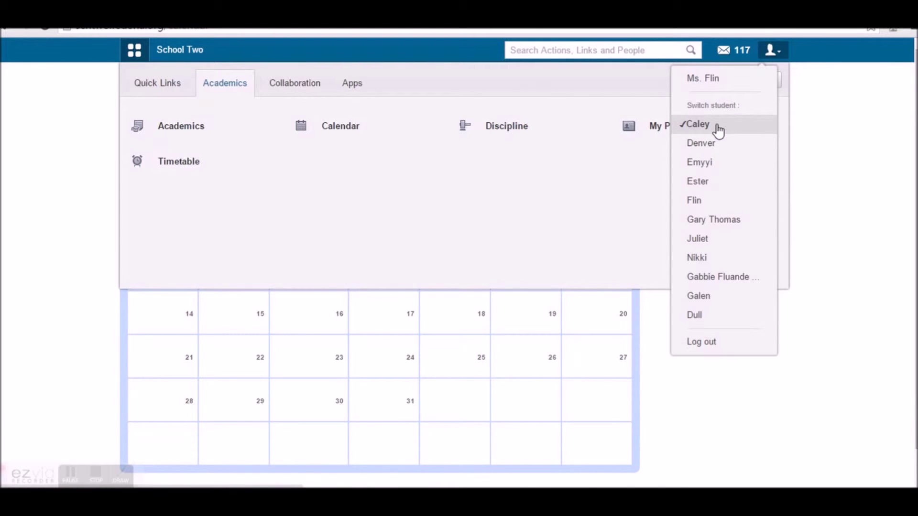
click(503, 127)
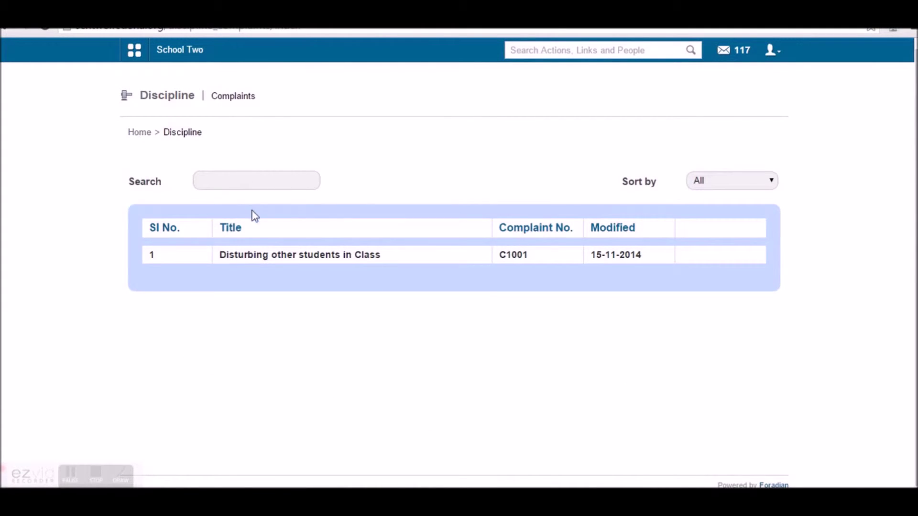
click(284, 256)
scroll(259, 289, down, 3)
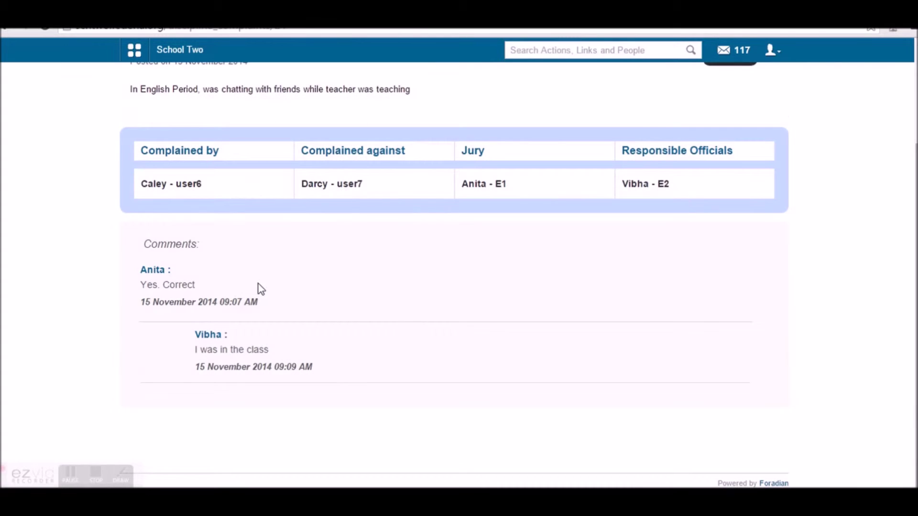
scroll(260, 285, up, 3)
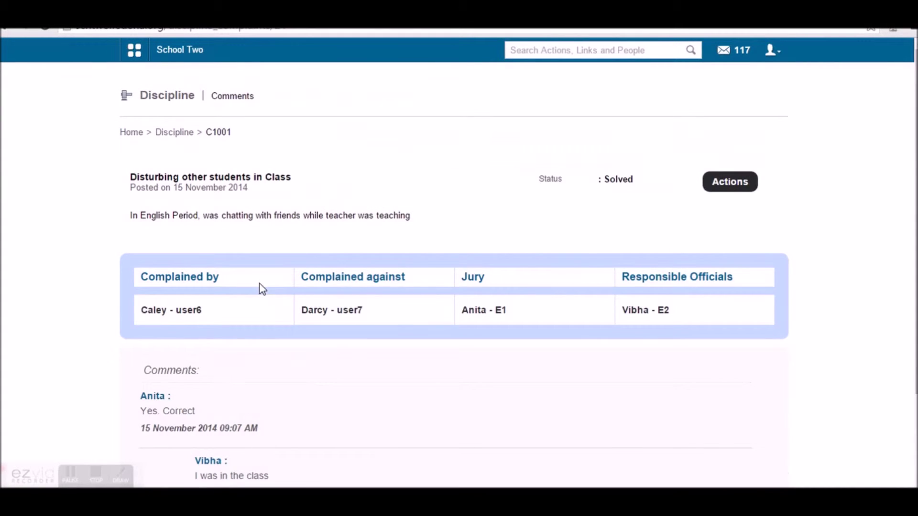
click(773, 50)
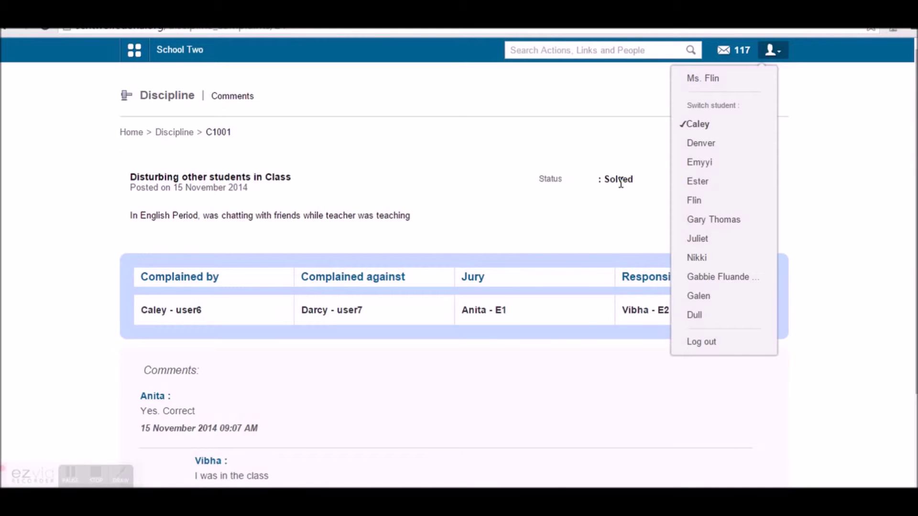
click(612, 221)
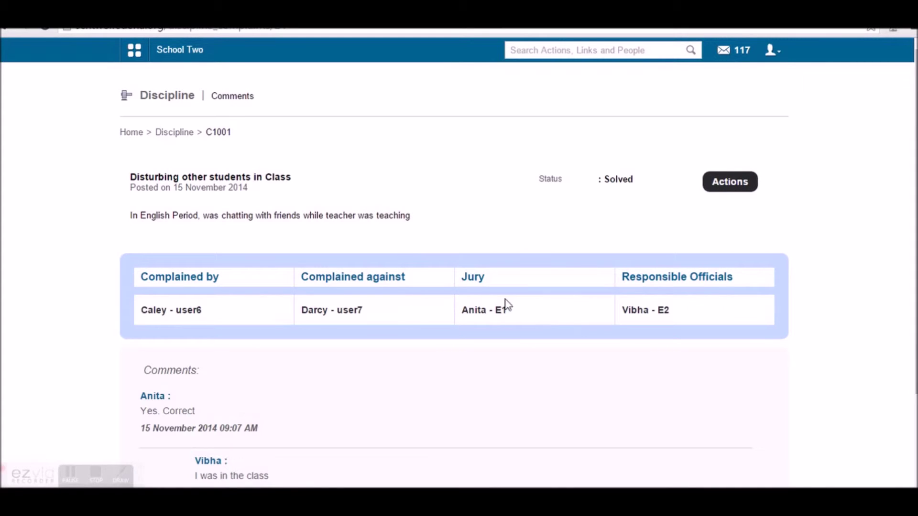
- Open the active student's profile and review all personal details down to the immediate contact section
click(778, 52)
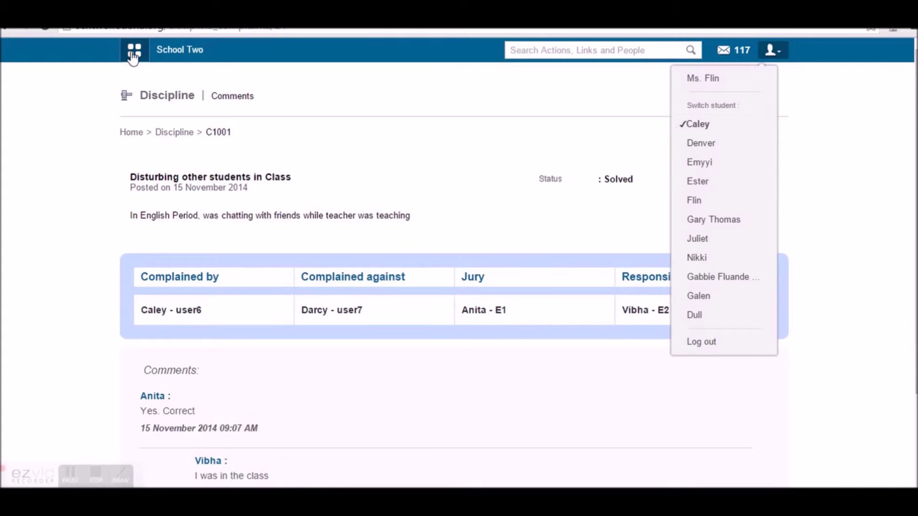
mouse_move(134, 50)
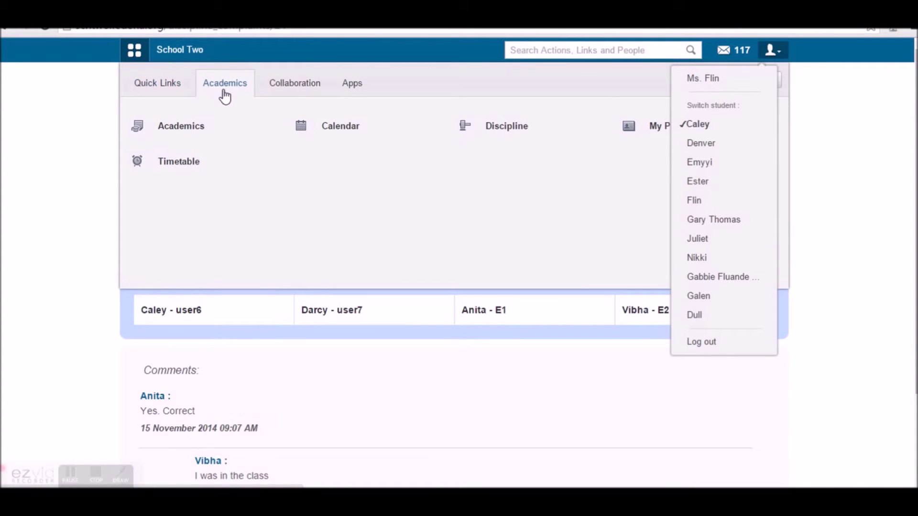
click(654, 128)
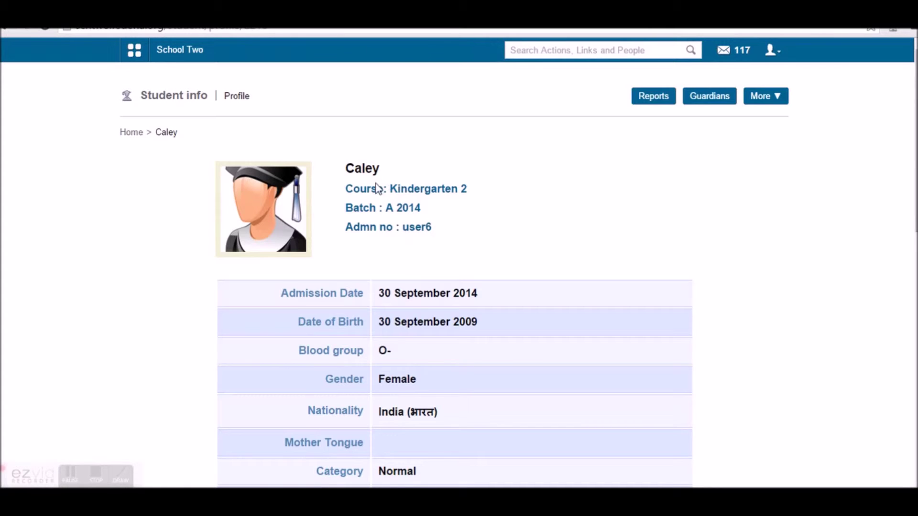
scroll(485, 265, down, 5)
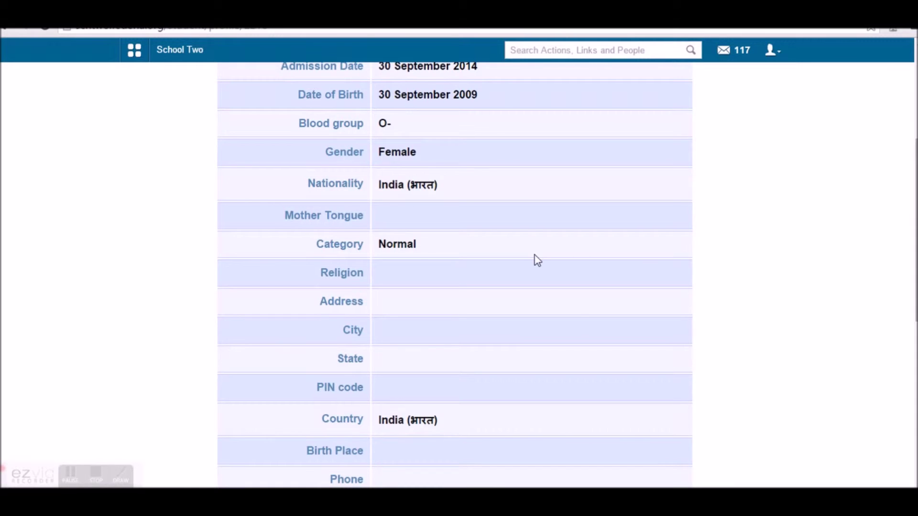
scroll(914, 239, down, 3)
scroll(903, 339, down, 6)
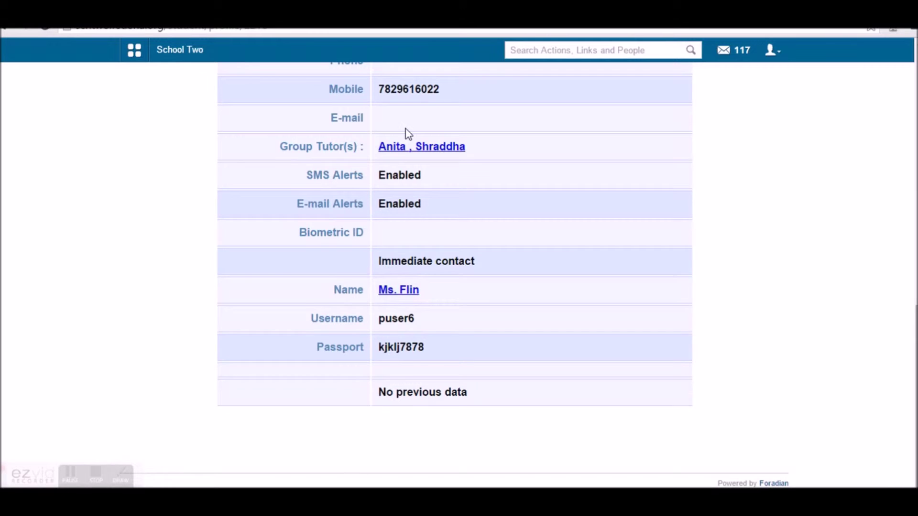
scroll(467, 283, up, 10)
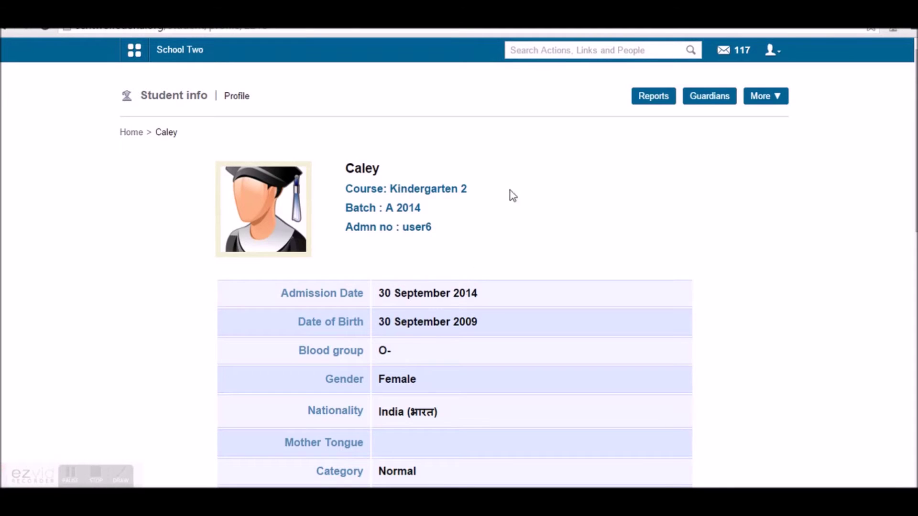
- Open the student's fee status and view the fee breakdown for Installment 1 Term 1 K2
click(760, 96)
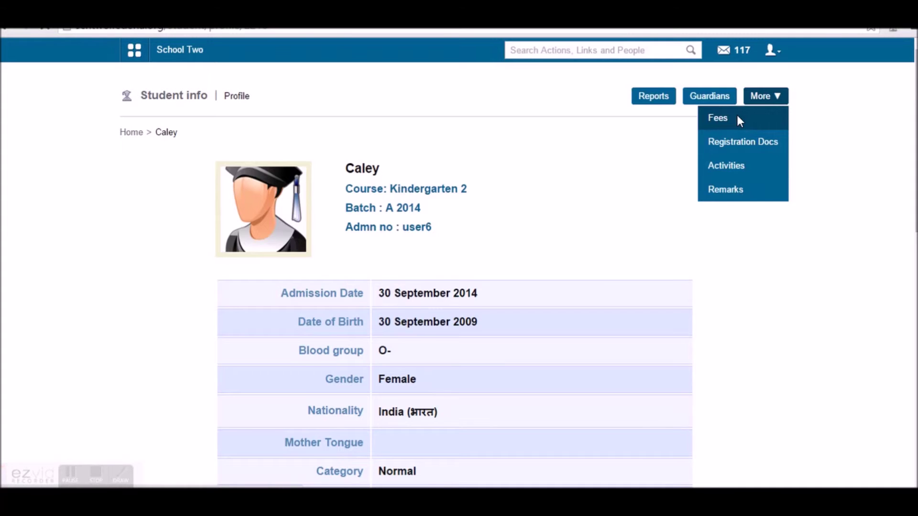
click(739, 121)
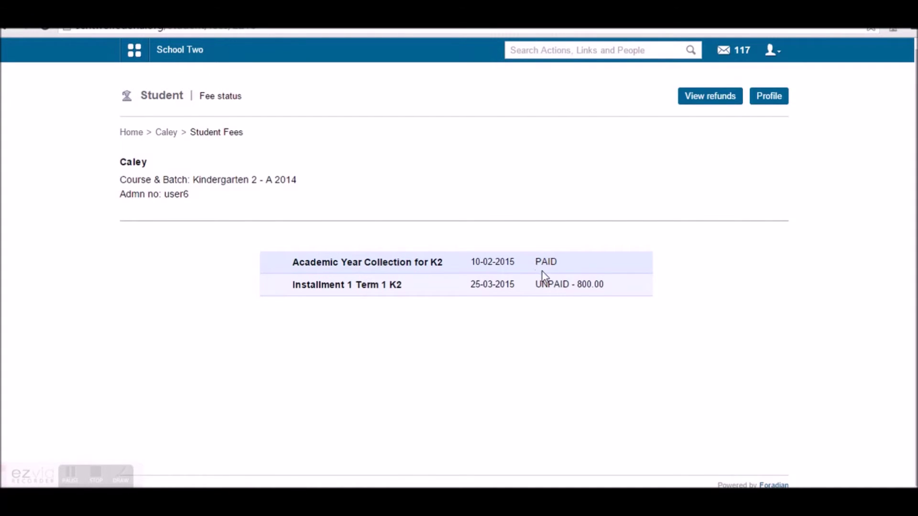
click(368, 289)
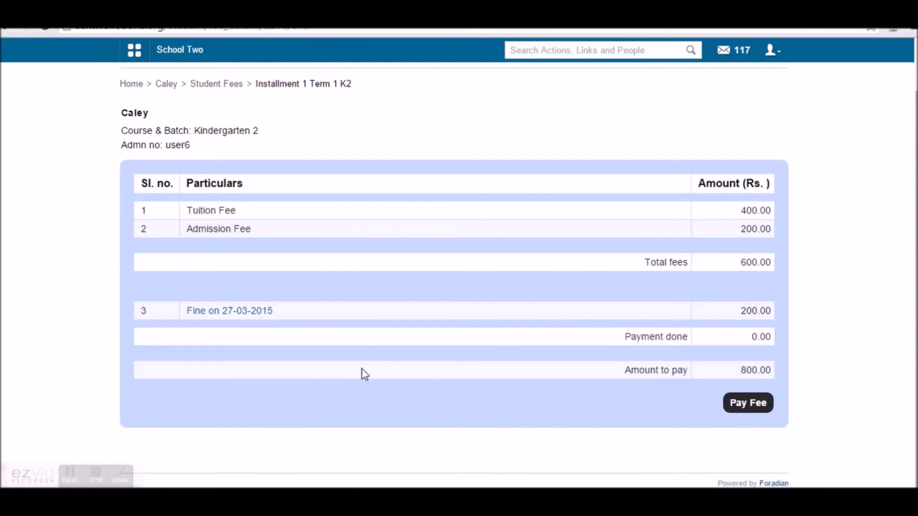
- Start the online payment for Installment 1 Term 1 K2 to view the card payment option, and return to the fee details
click(746, 403)
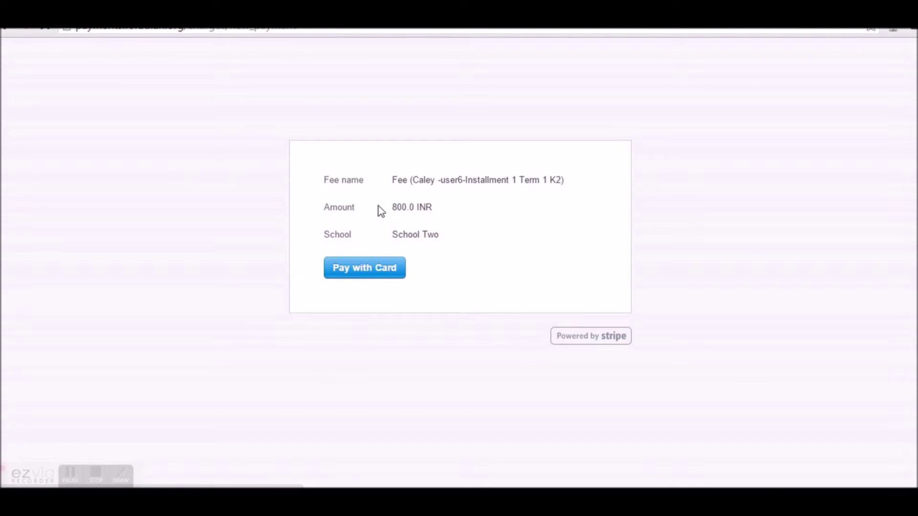
click(378, 271)
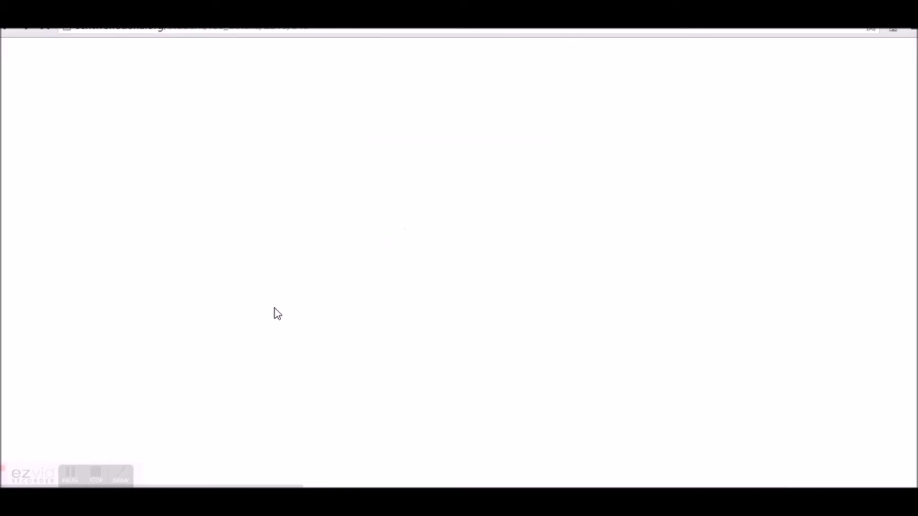
click(756, 402)
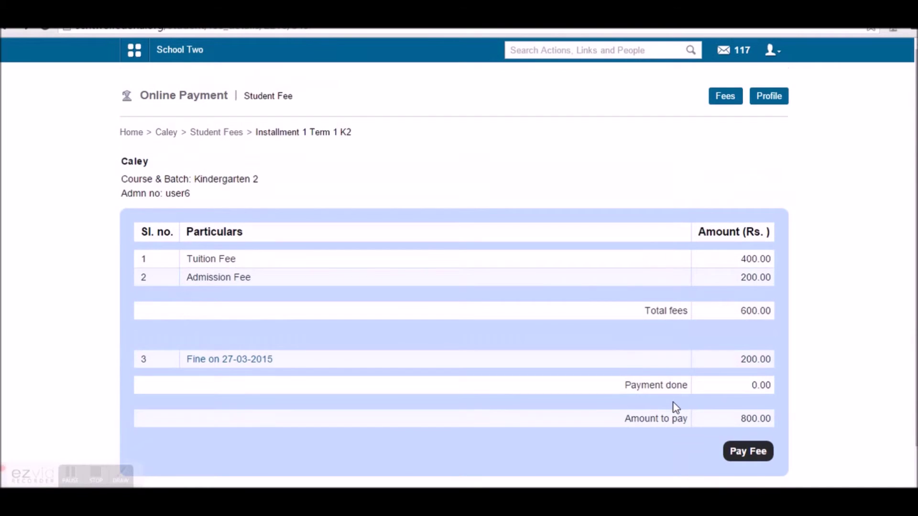
- Check the student's fee refunds from the fee status page and return to the student's profile
key(alt+Left)
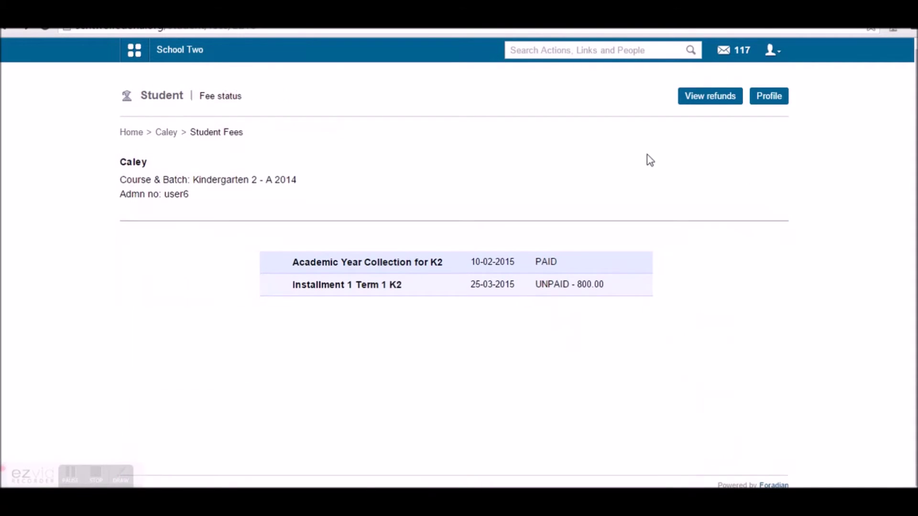
click(699, 96)
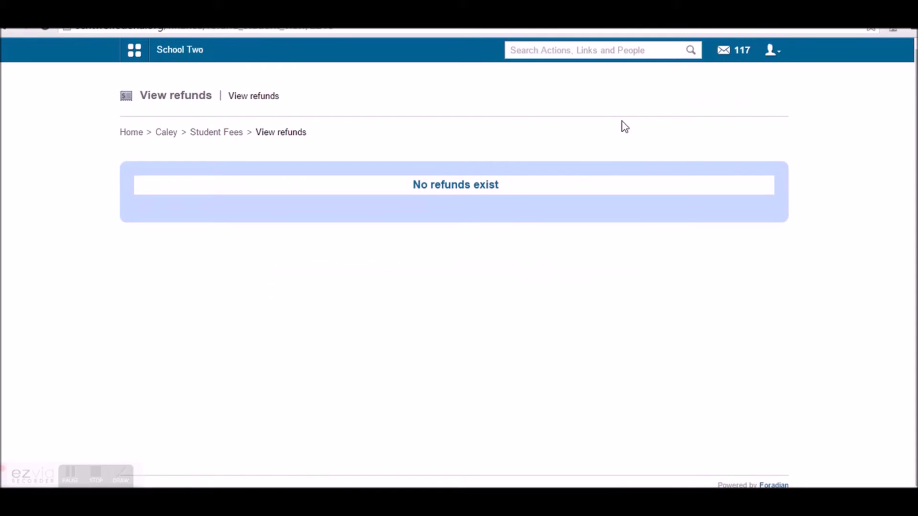
key(alt+Left)
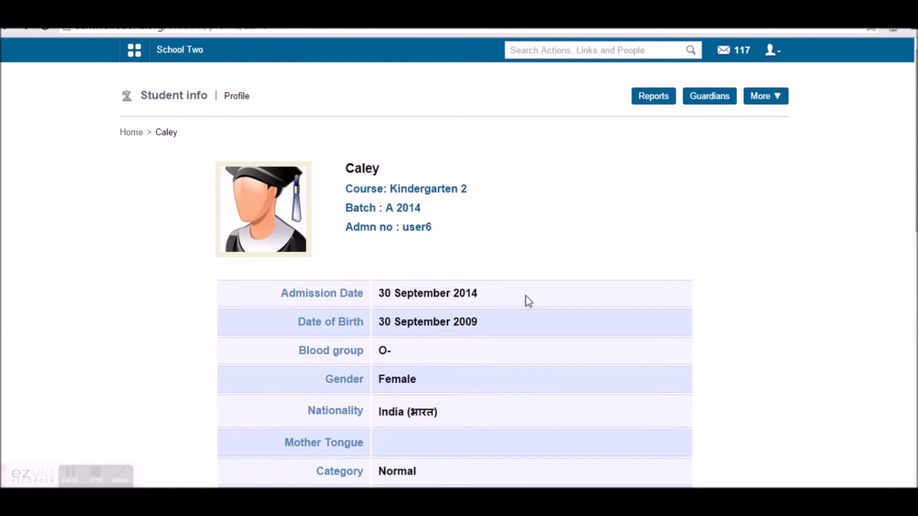
- View the student's registration documents and return to the student's profile
click(765, 96)
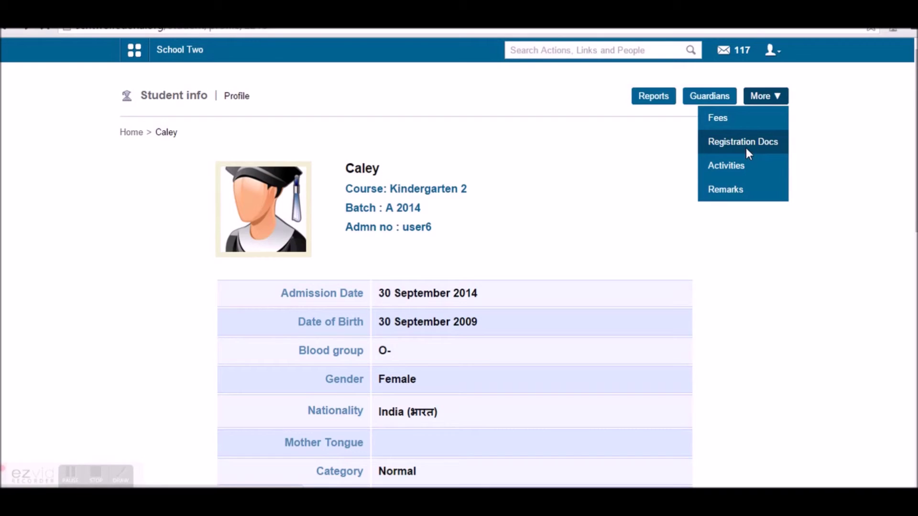
click(746, 150)
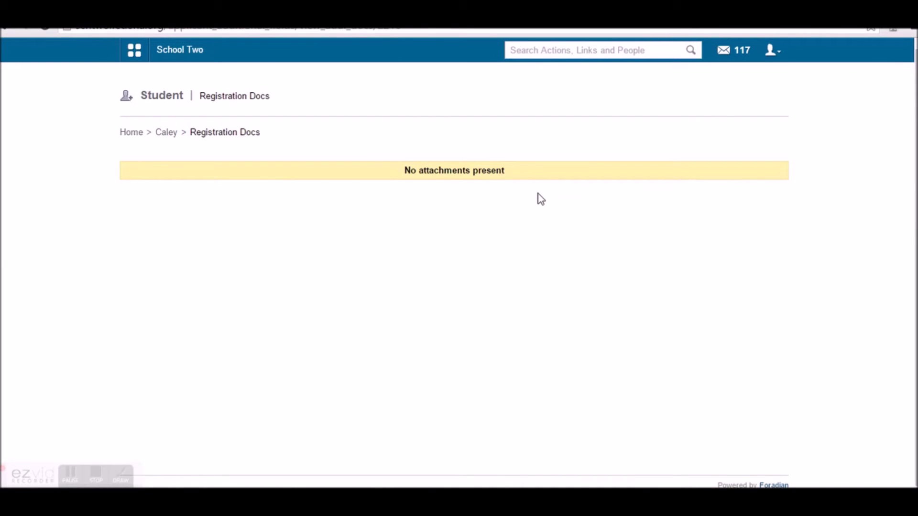
key(alt+Left)
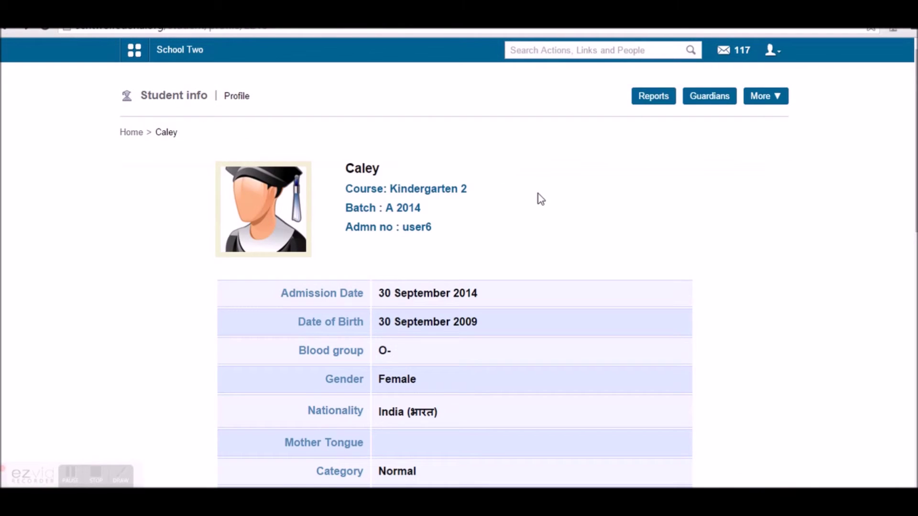
- Switch to the linked Aviation Semester 1 student at the end of the student list and open that student's profile
click(771, 49)
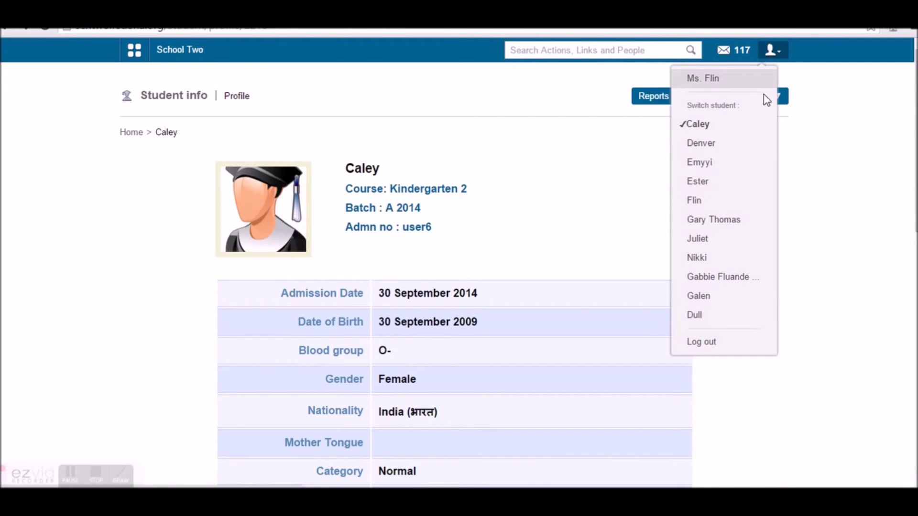
click(696, 315)
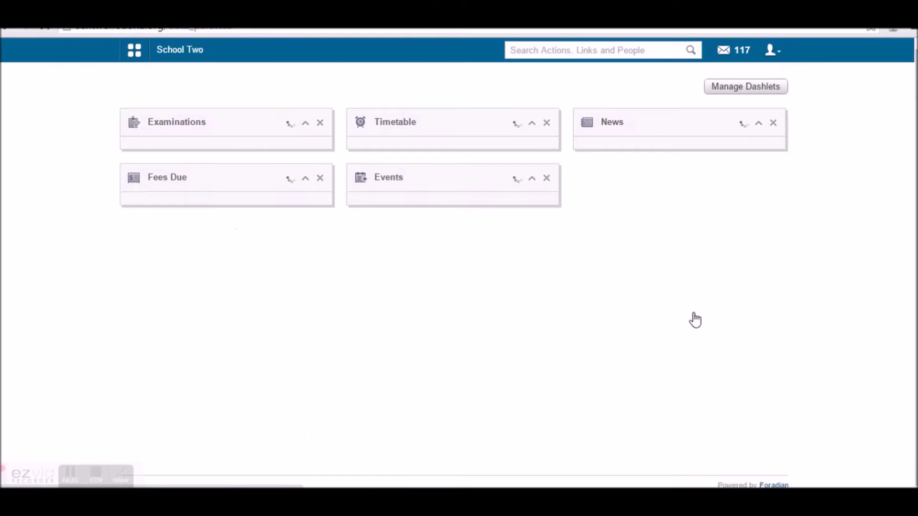
click(135, 50)
click(233, 84)
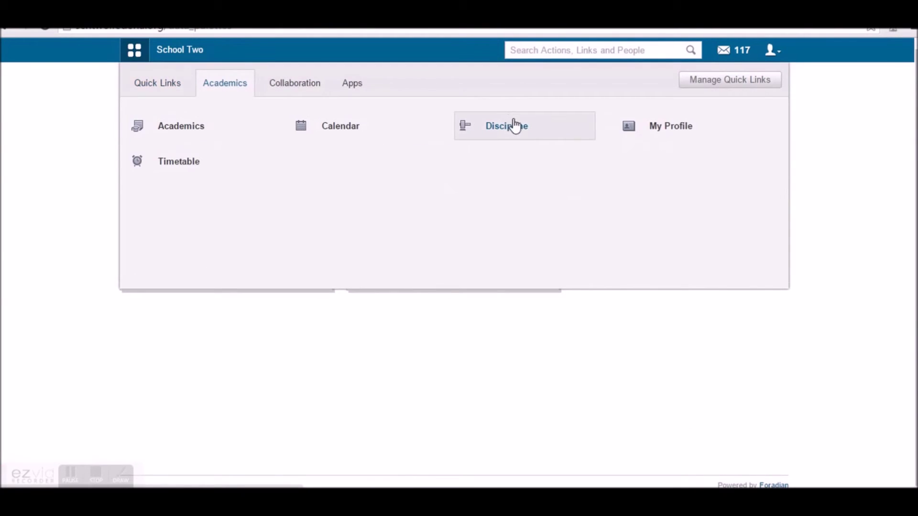
click(662, 128)
- Check the student's activities for a date in May 2015, and view the remarks from the student's profile
click(764, 96)
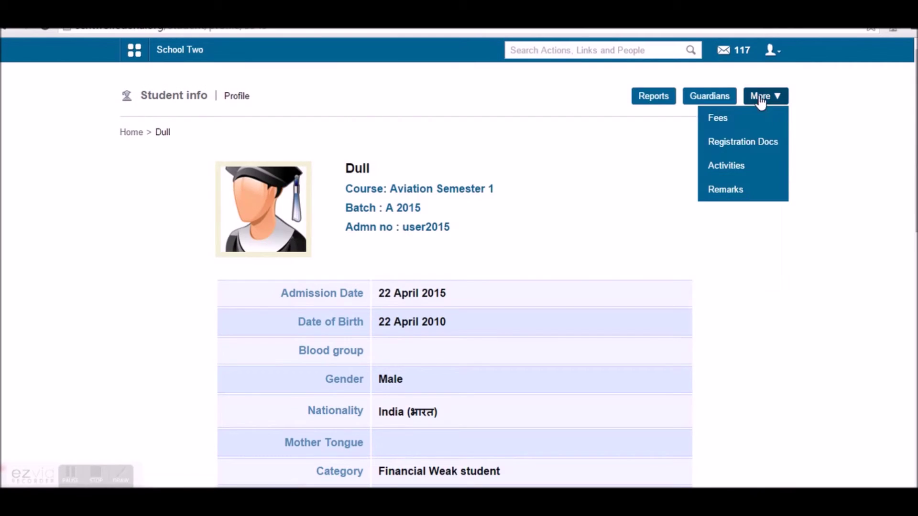
click(756, 170)
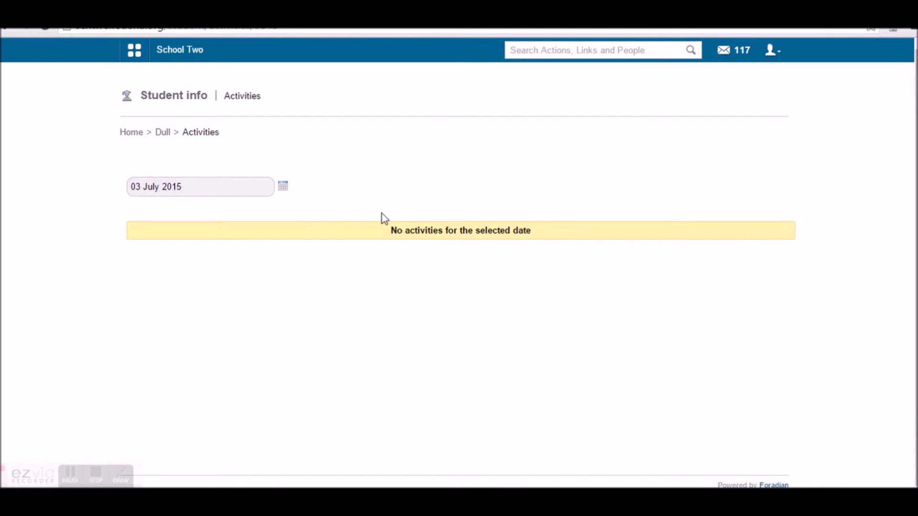
click(283, 187)
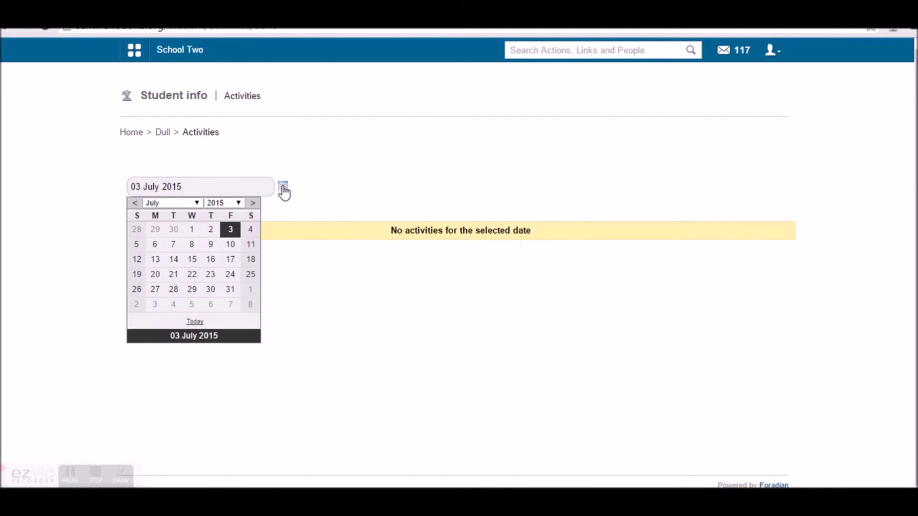
click(197, 206)
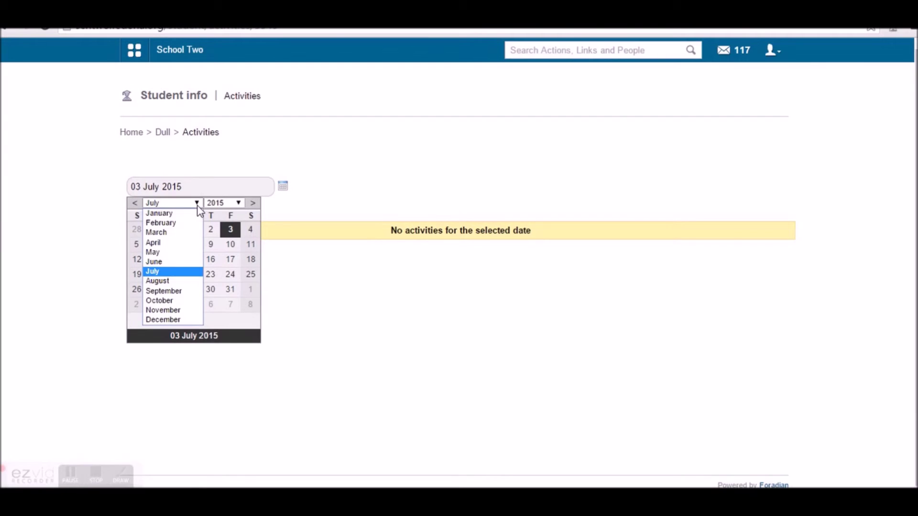
click(180, 252)
click(211, 274)
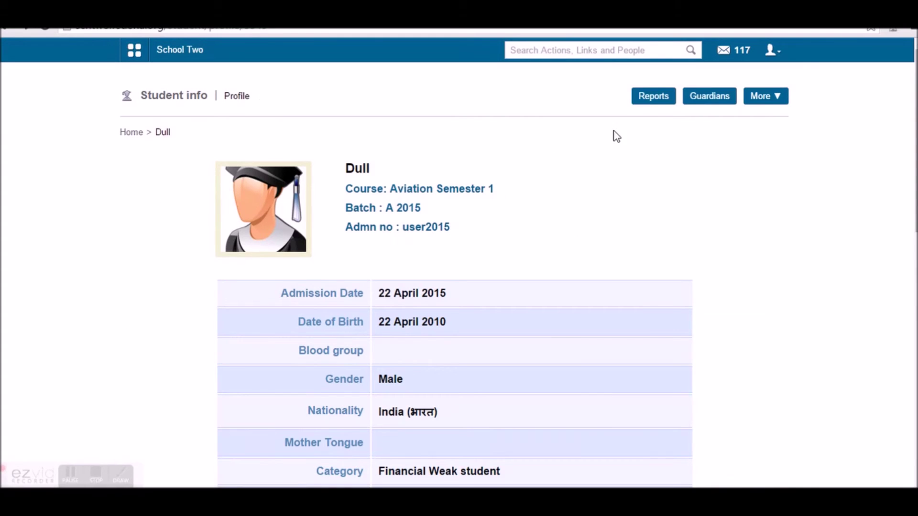
click(775, 97)
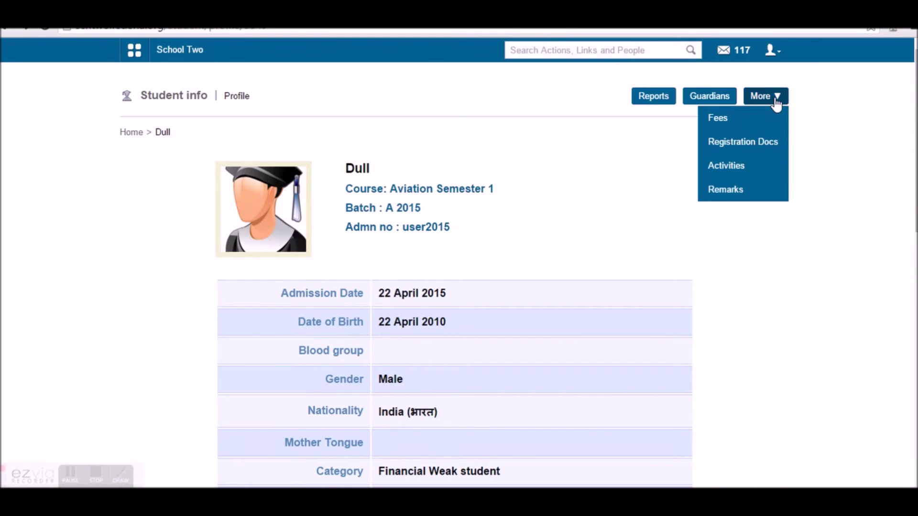
click(749, 193)
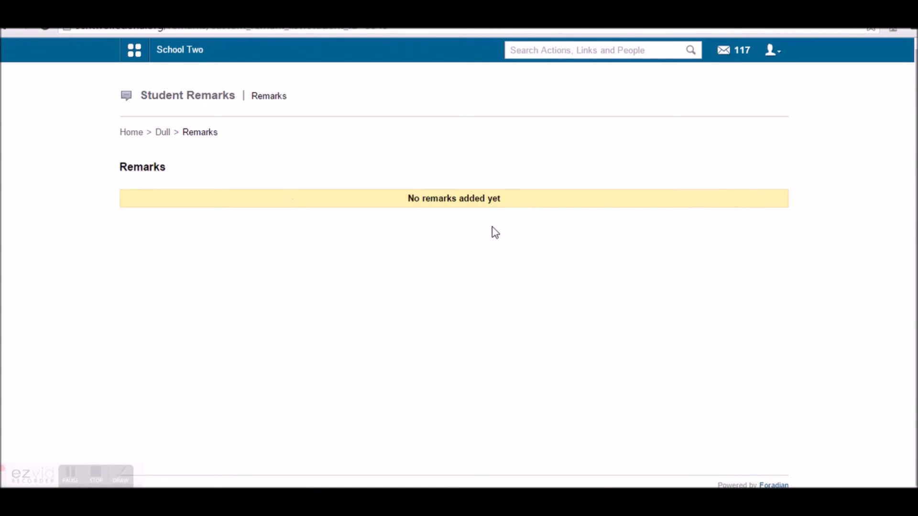
- Switch to the linked Kindergarten 1 student of batch B 2014 and open the remarks from that student's profile
click(772, 50)
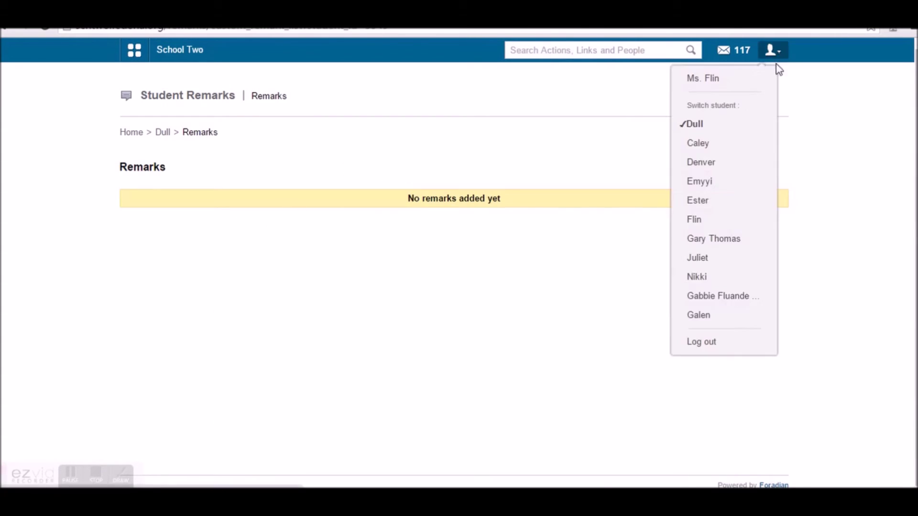
click(713, 168)
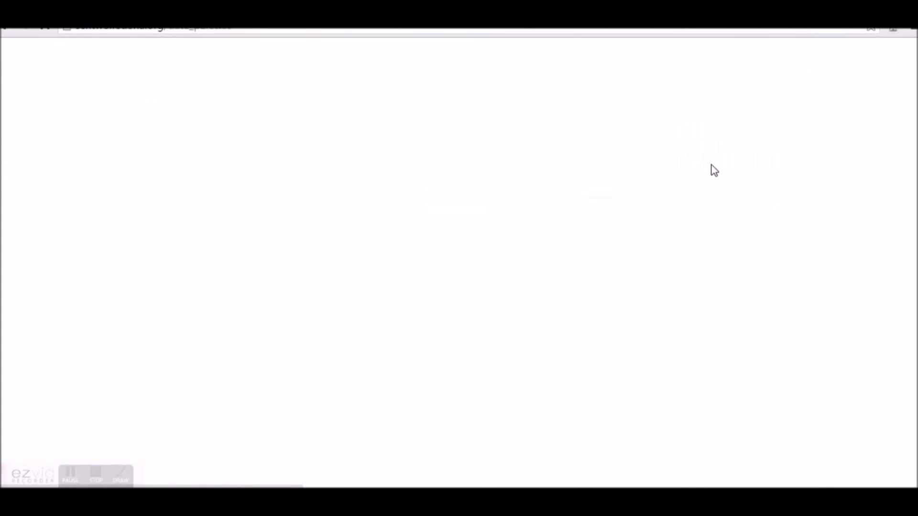
click(139, 59)
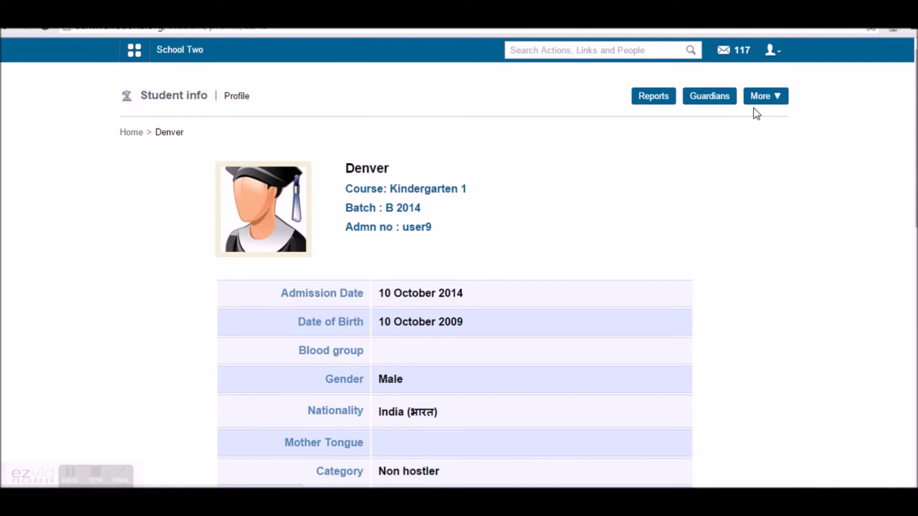
click(763, 96)
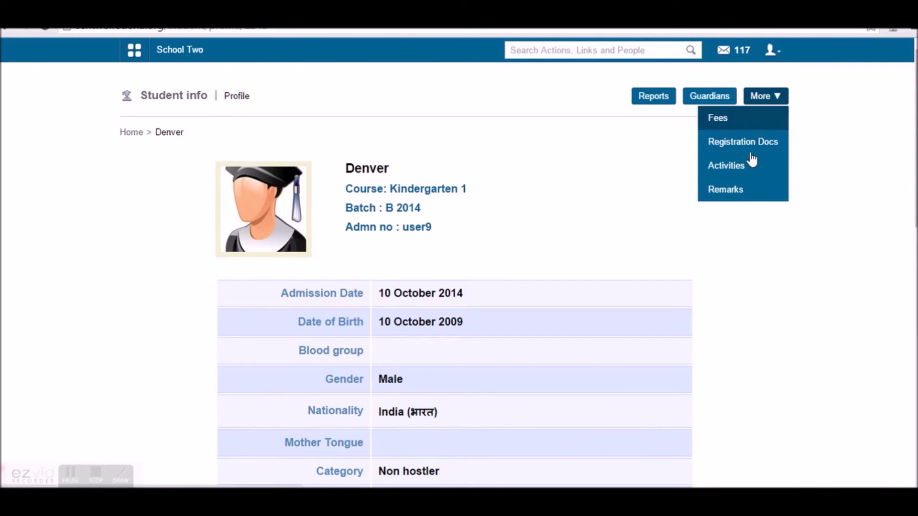
click(744, 189)
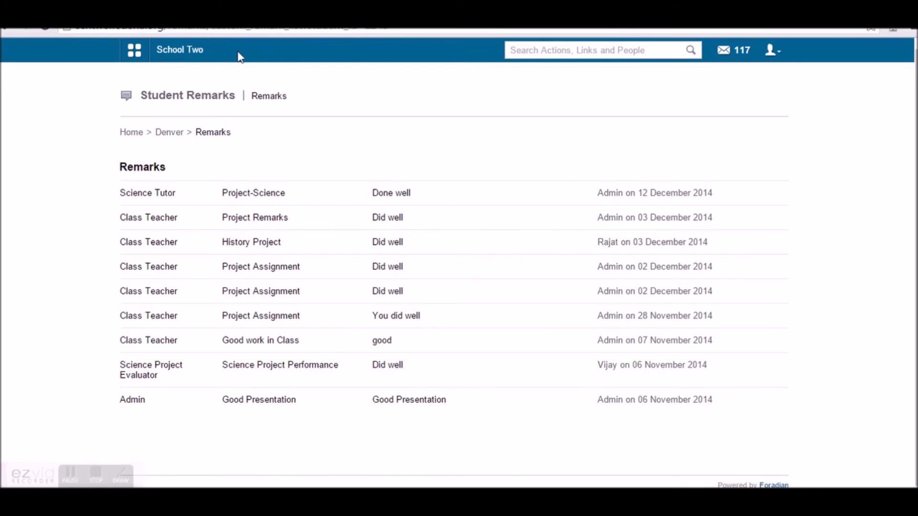
- Open the student's timetable and view the 15 October 2014 and 24 November 2014 timetable periods
click(158, 56)
click(233, 89)
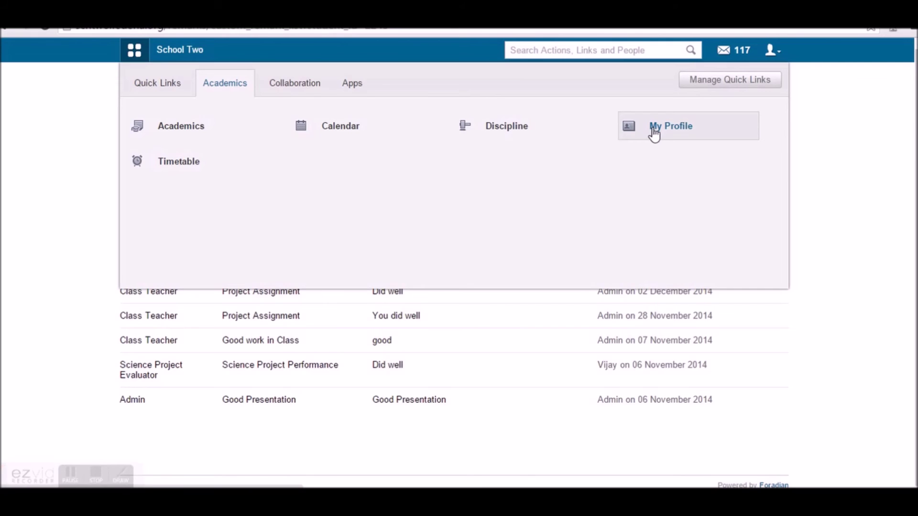
click(194, 162)
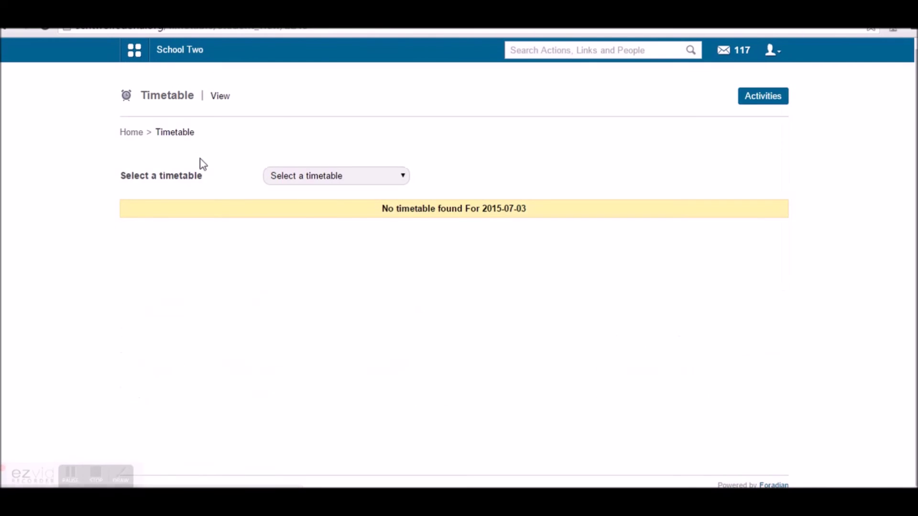
click(310, 179)
click(327, 203)
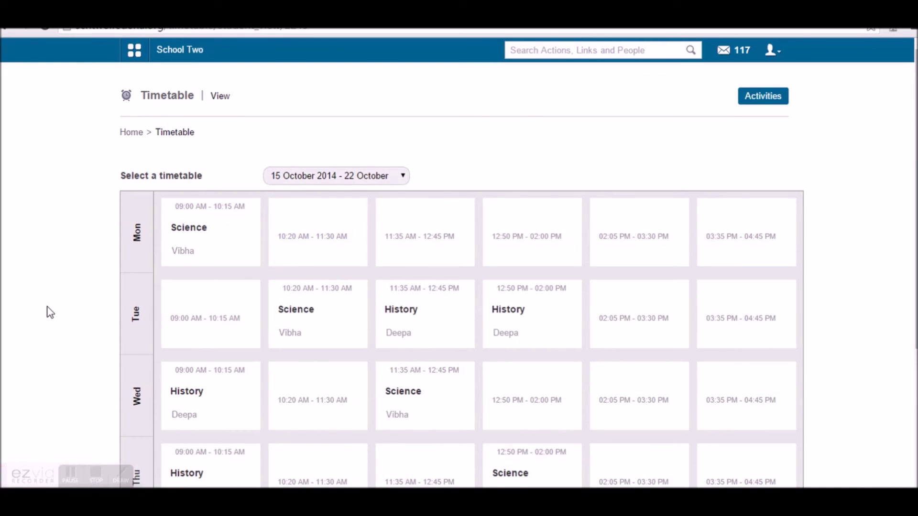
key(Down)
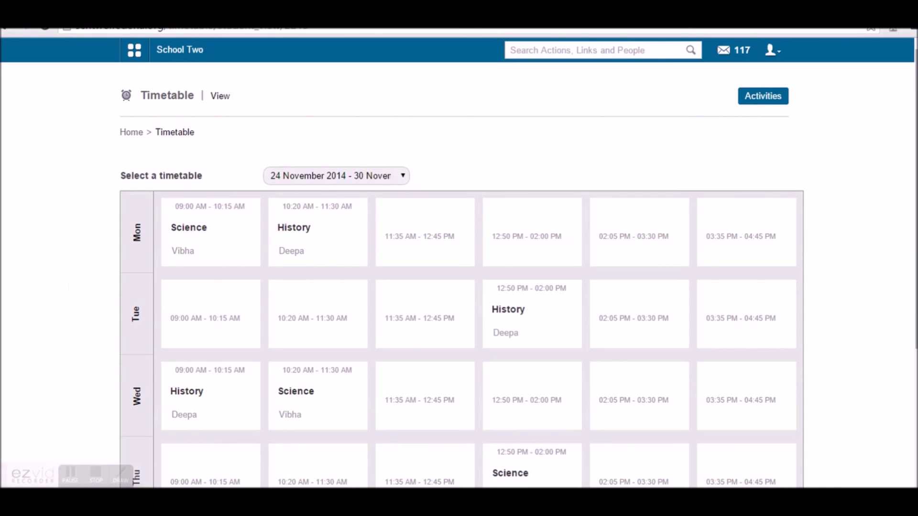
- Review the timetable from Monday to Friday with the details of individual classes, and open the student's activities
scroll(459, 275, down, 4)
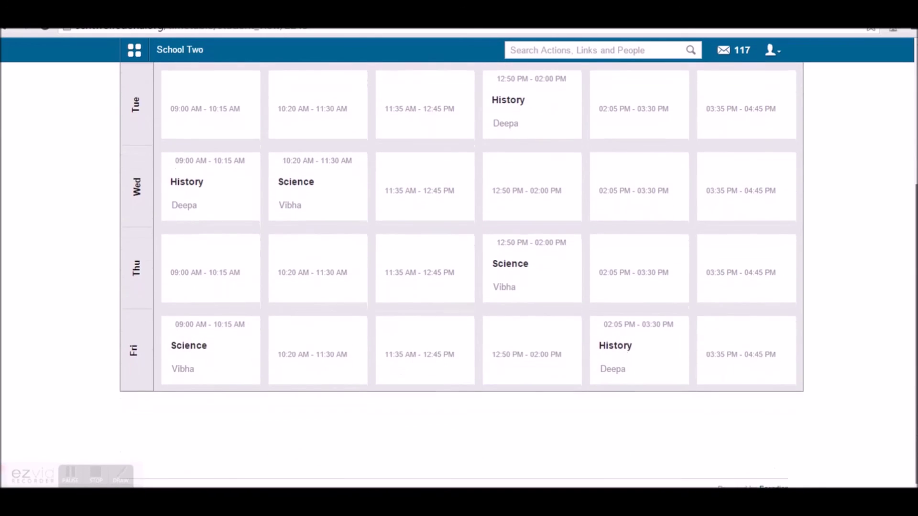
scroll(911, 280, up, 4)
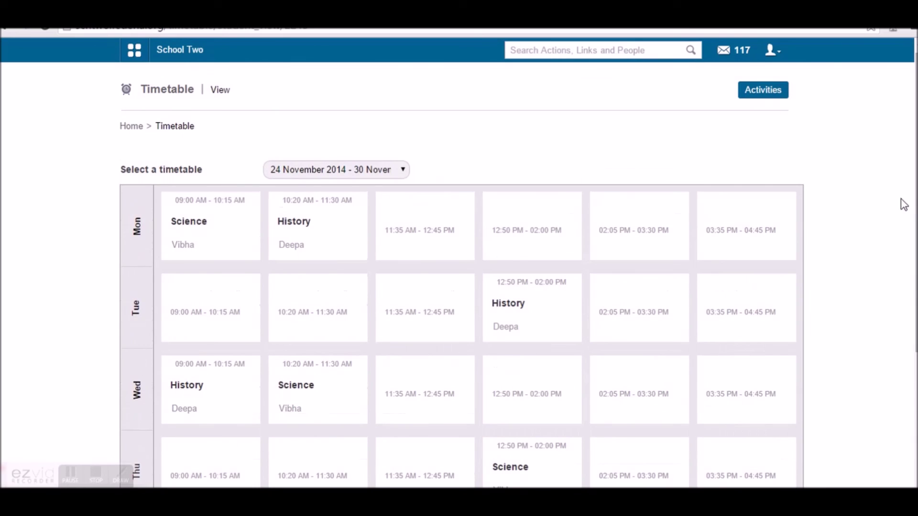
mouse_move(215, 219)
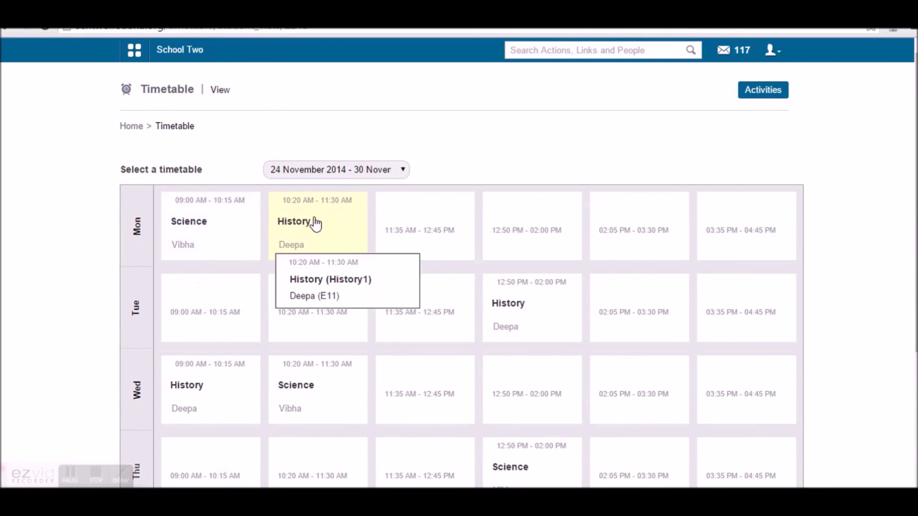
mouse_move(524, 302)
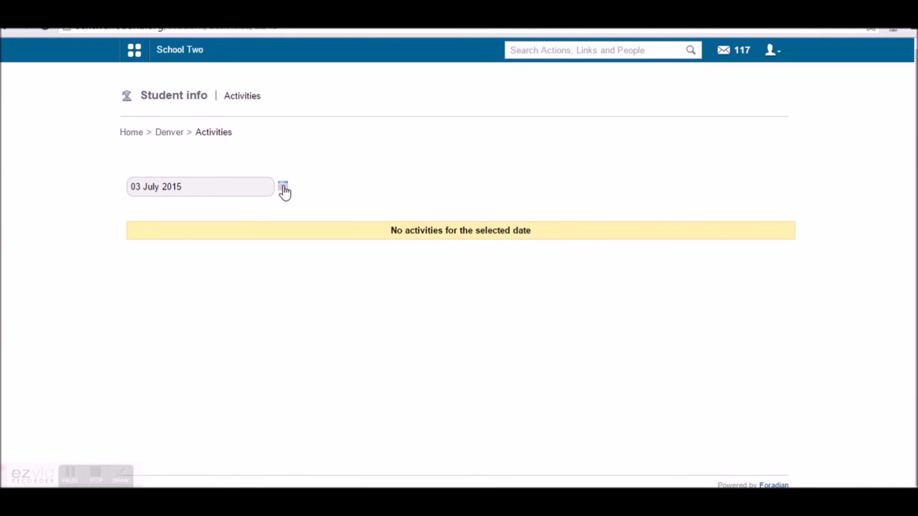
- Show the available academic modules and open the list of linked students
click(180, 50)
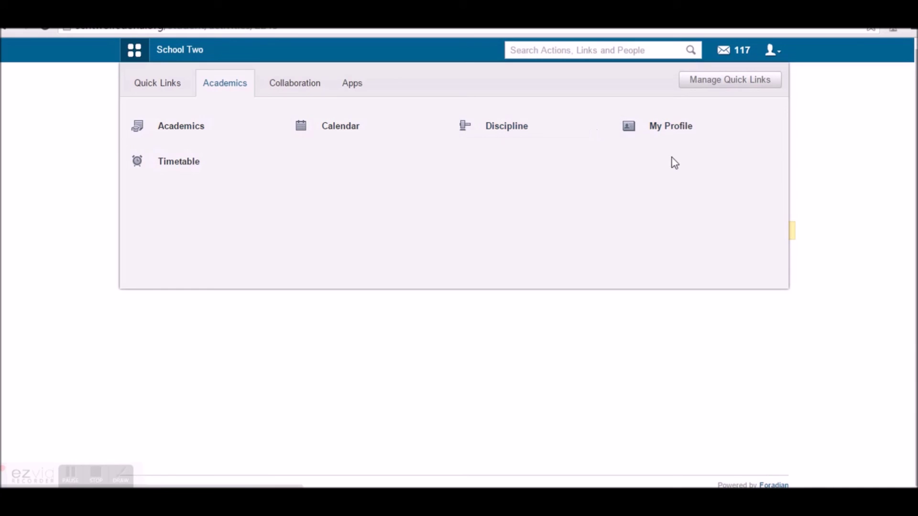
click(770, 49)
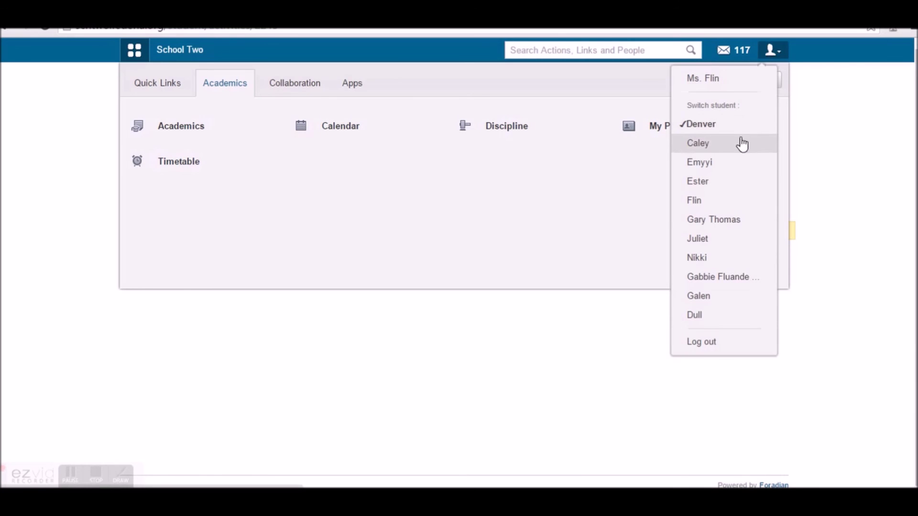